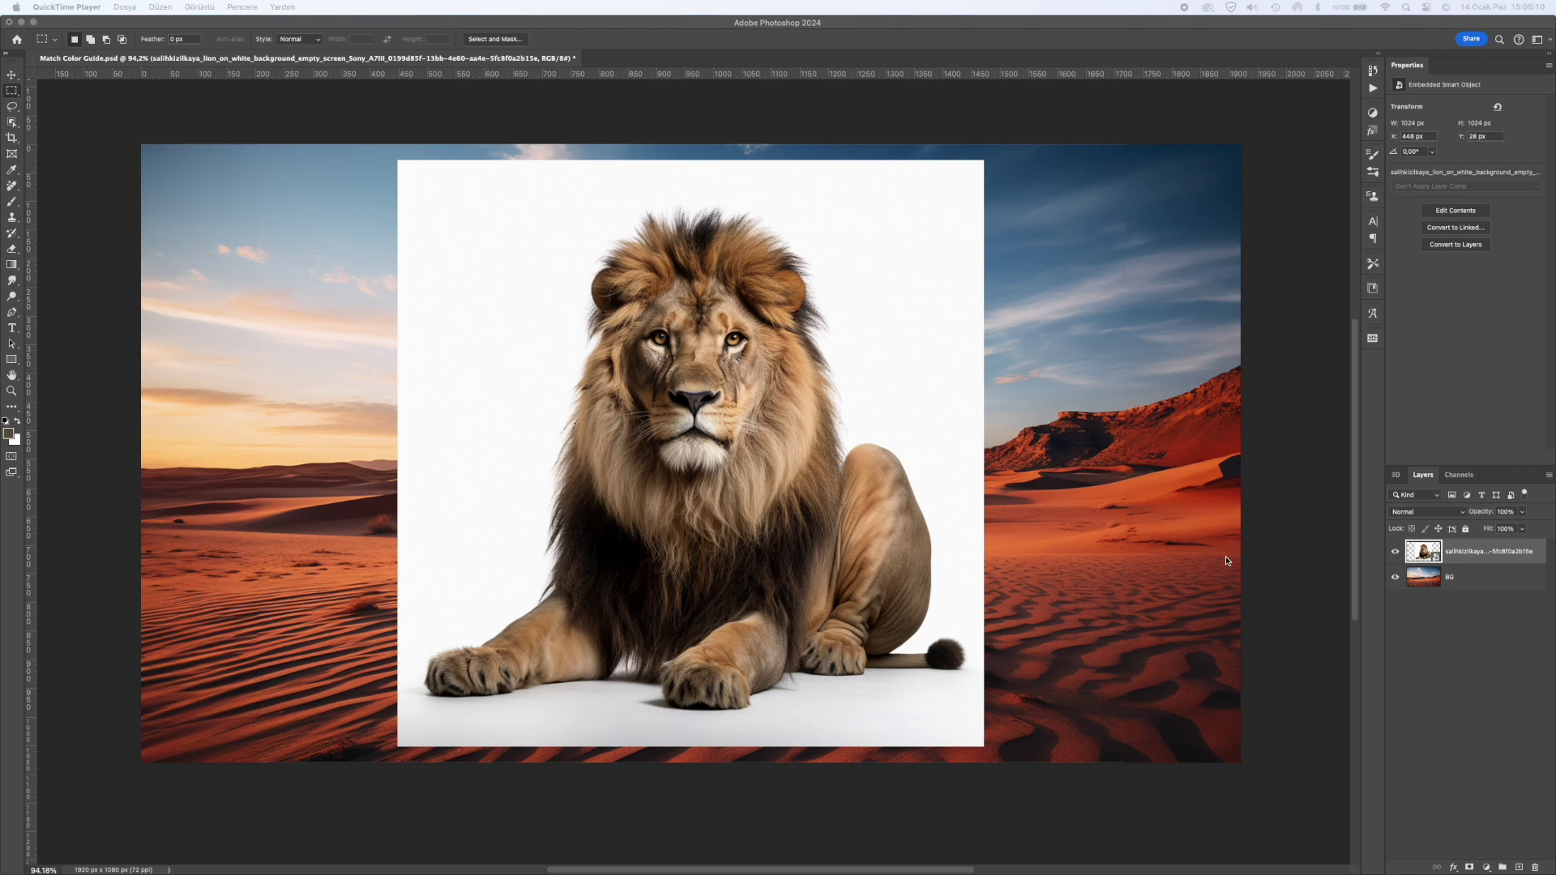
Rasterize the lion layer and select the whole lion, tail included, with Quick Selection
right_click(1447, 550)
click(1423, 503)
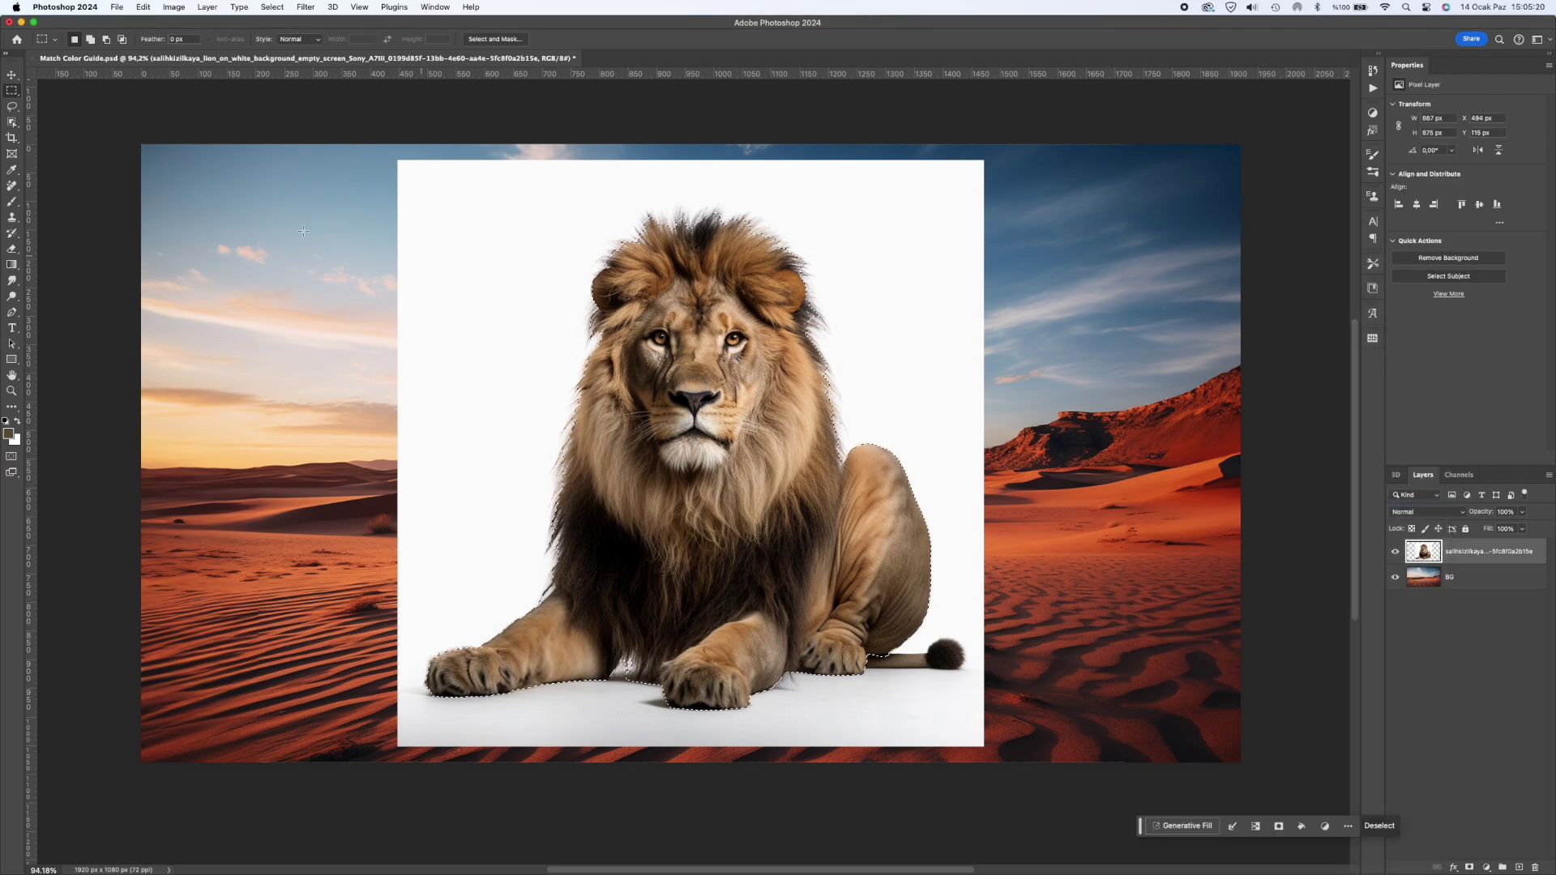
right_click(11, 122)
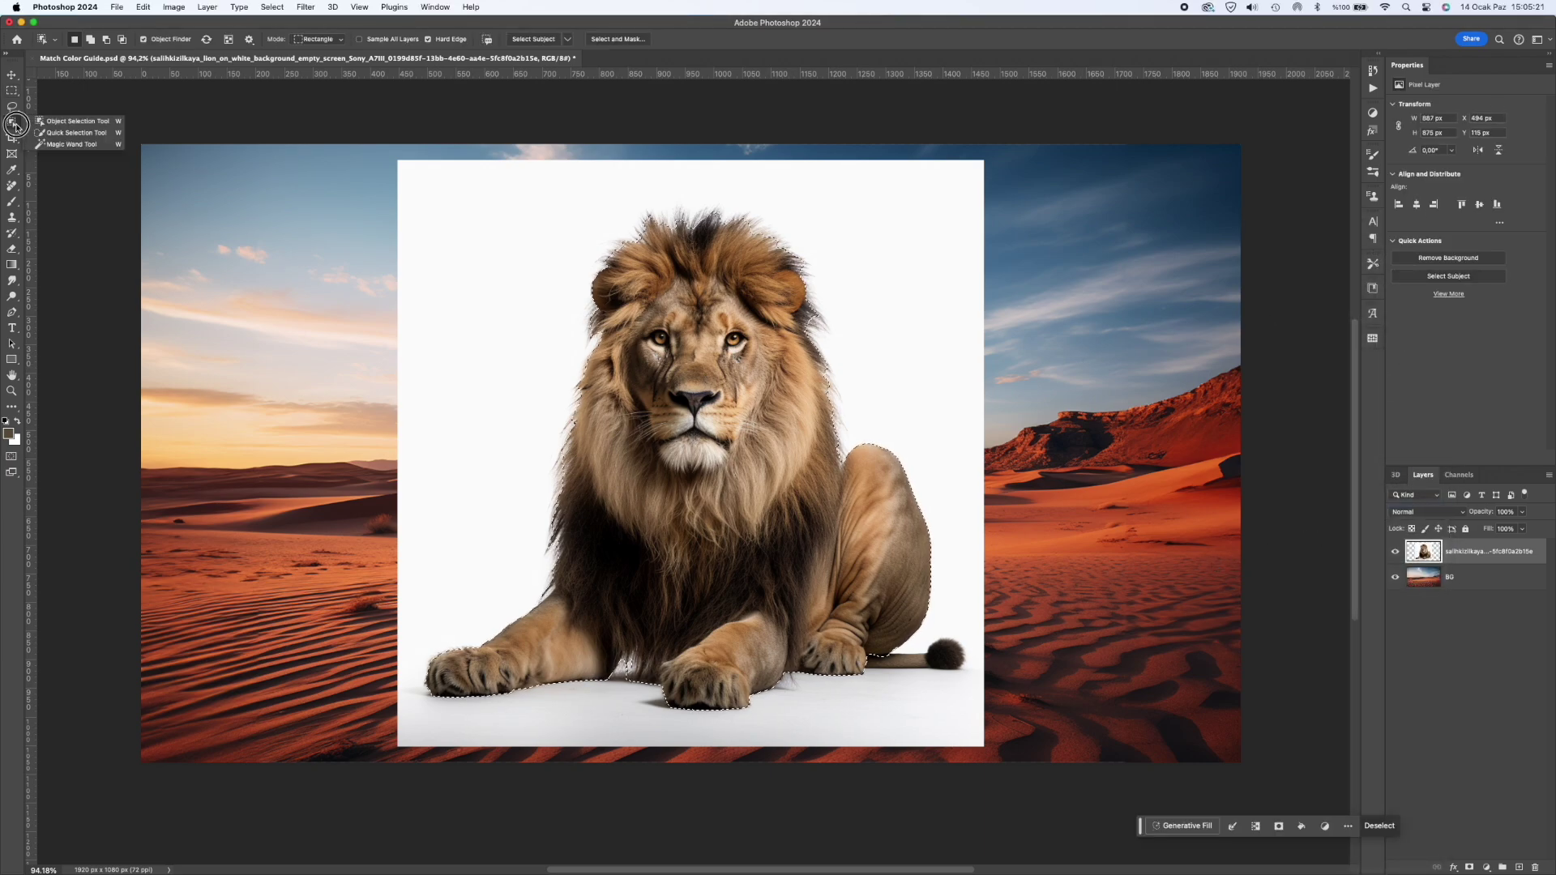
click(73, 135)
drag(864, 658, 942, 661)
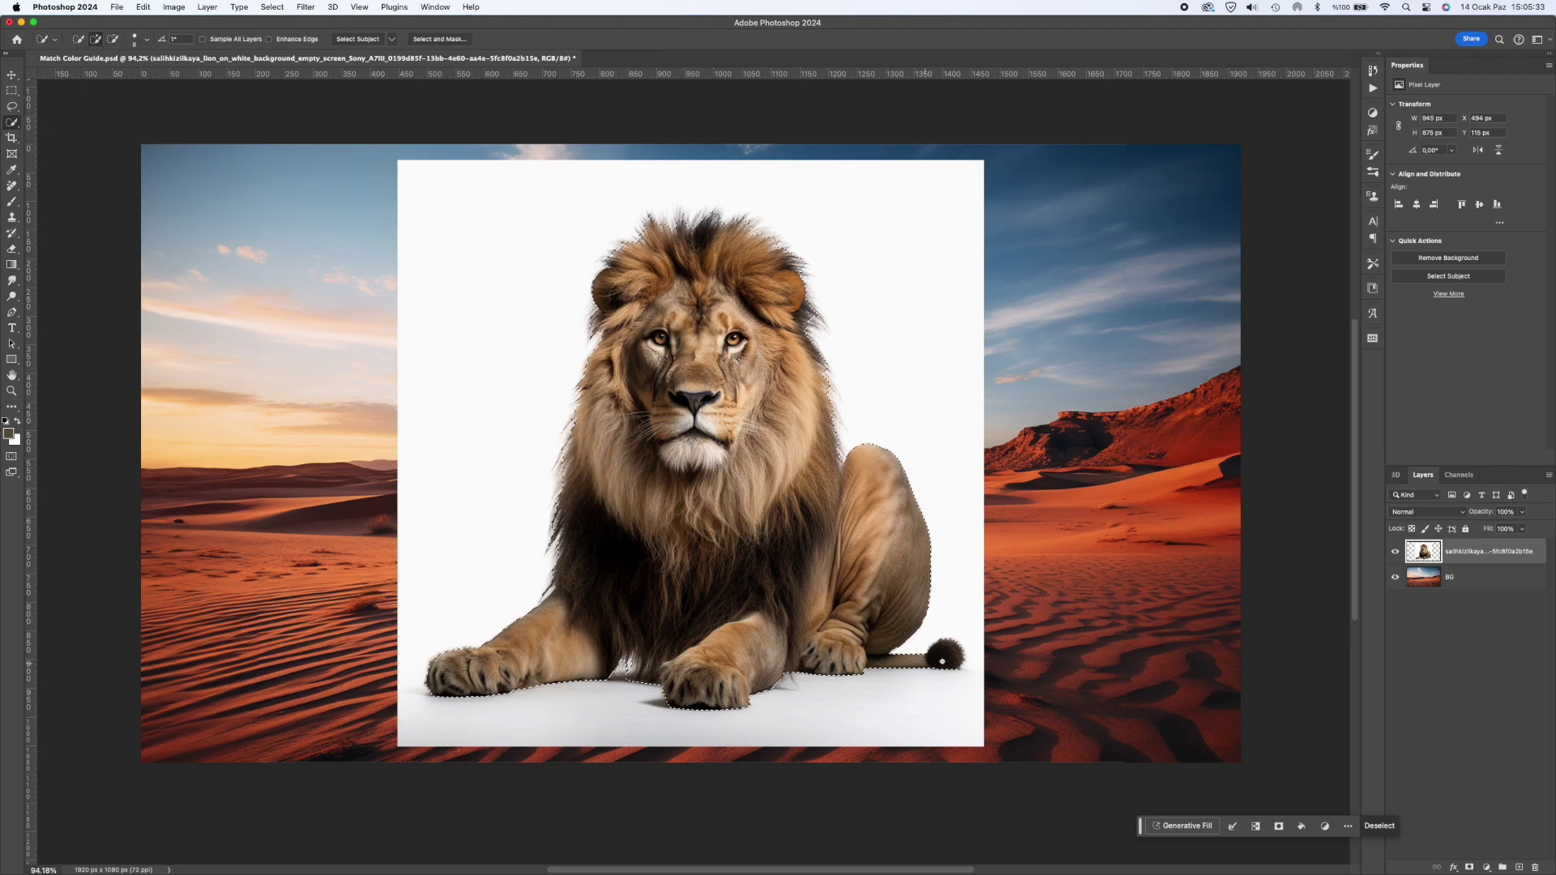
In Select and Mask, refine the edges along the mane's top, right and left sides
click(440, 39)
mouse_move(660, 235)
mouse_down()
mouse_move(766, 246)
mouse_move(827, 316)
mouse_move(863, 478)
mouse_up()
mouse_move(600, 341)
mouse_down()
mouse_move(547, 601)
mouse_move(452, 718)
mouse_move(429, 720)
mouse_move(467, 728)
mouse_move(643, 691)
mouse_move(753, 732)
mouse_move(940, 648)
mouse_up()
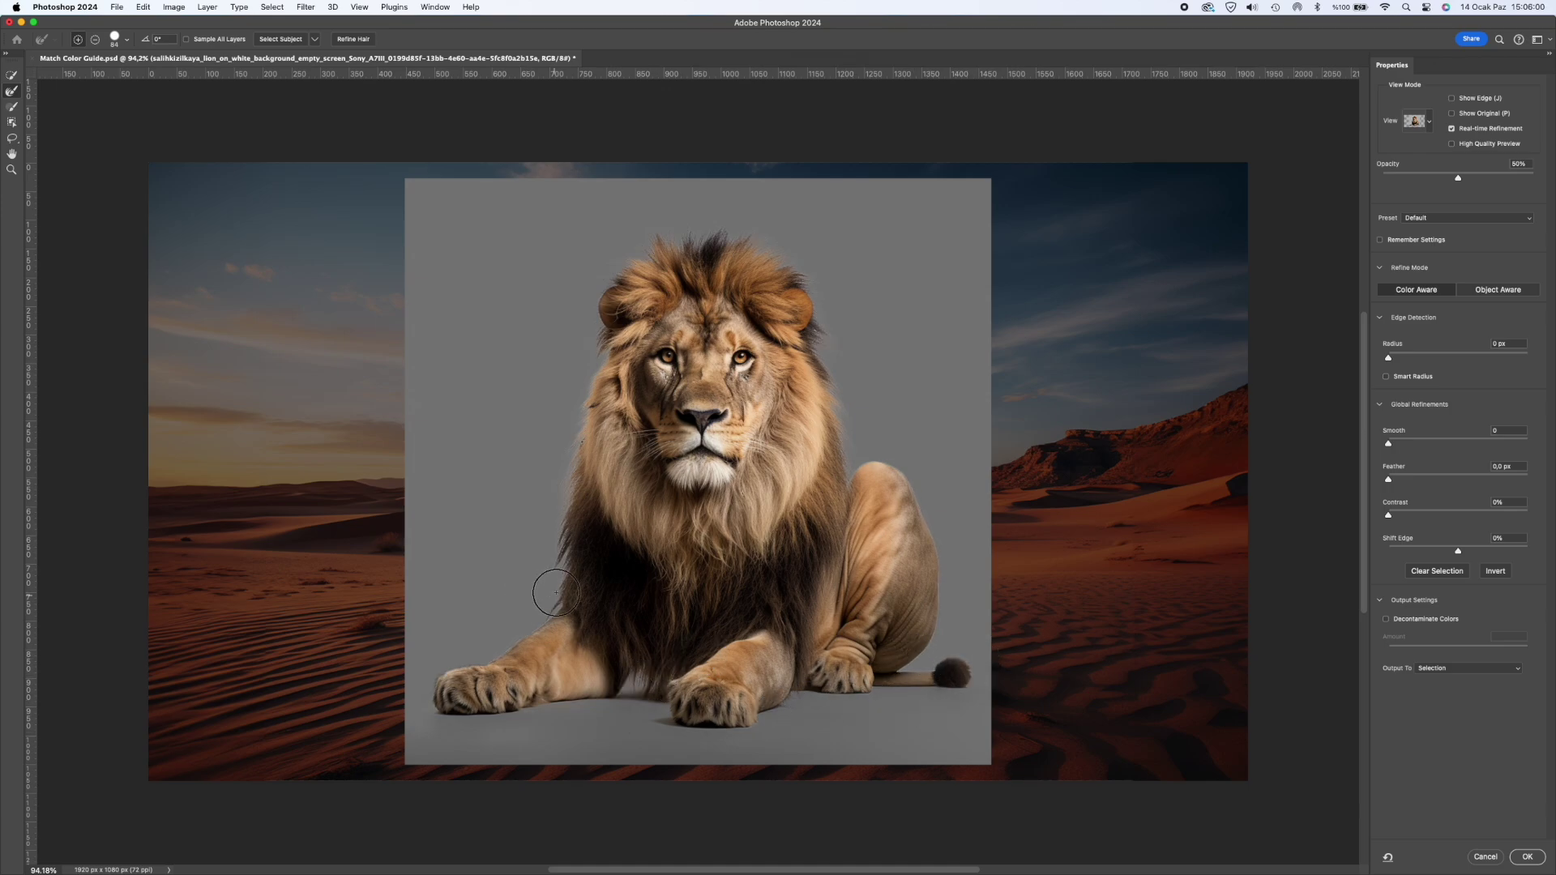
Shift the edge by -2% and decontaminate colours, outputting to a new layer with mask
click(1418, 619)
click(1418, 621)
drag(1459, 551, 1457, 551)
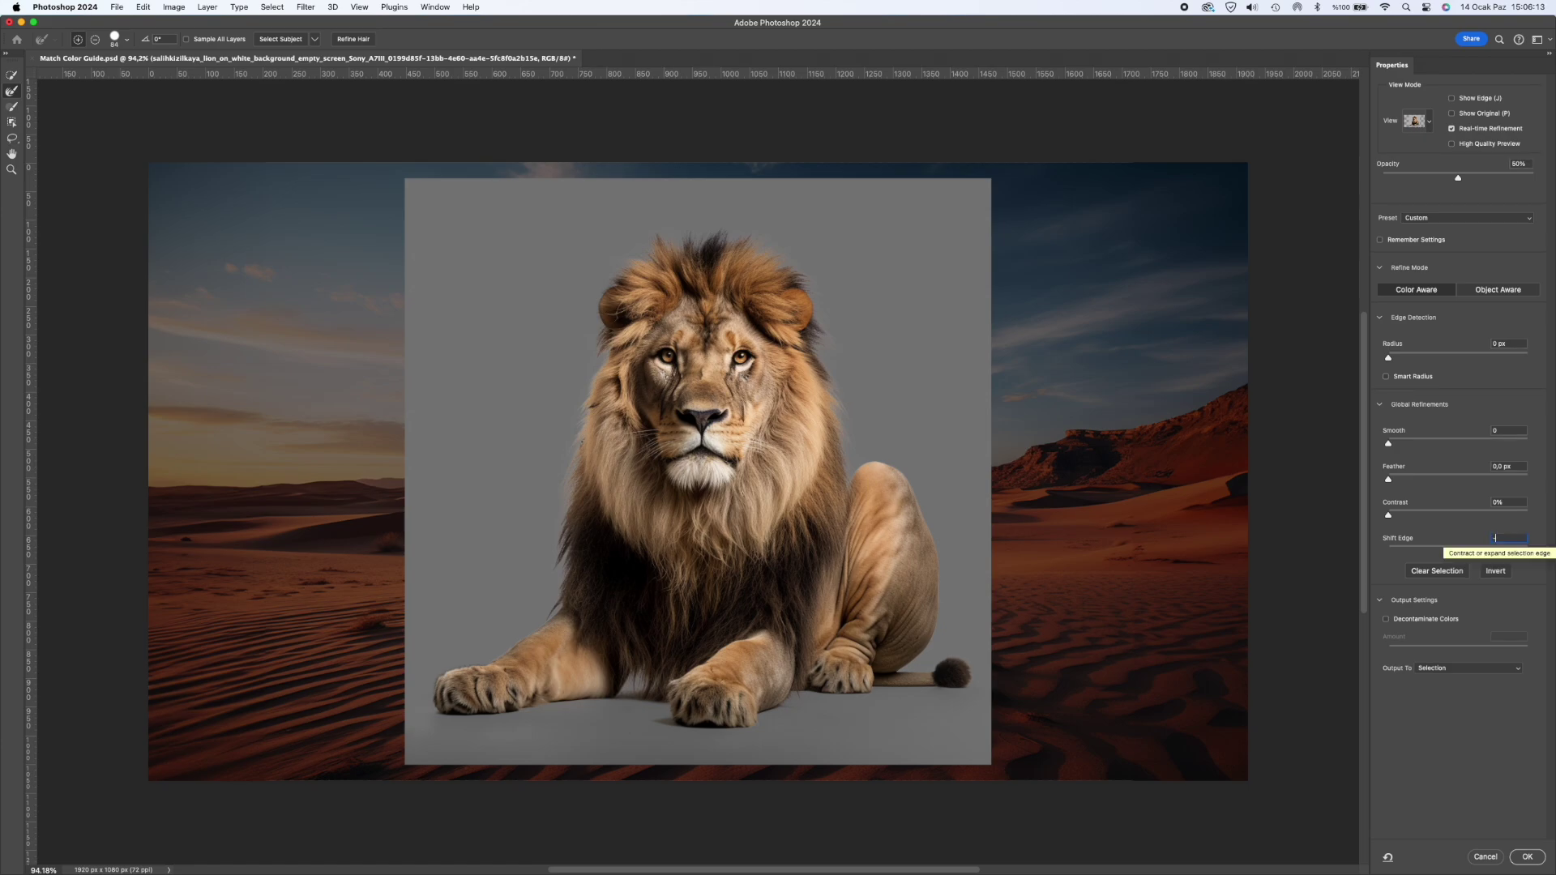
click(1386, 619)
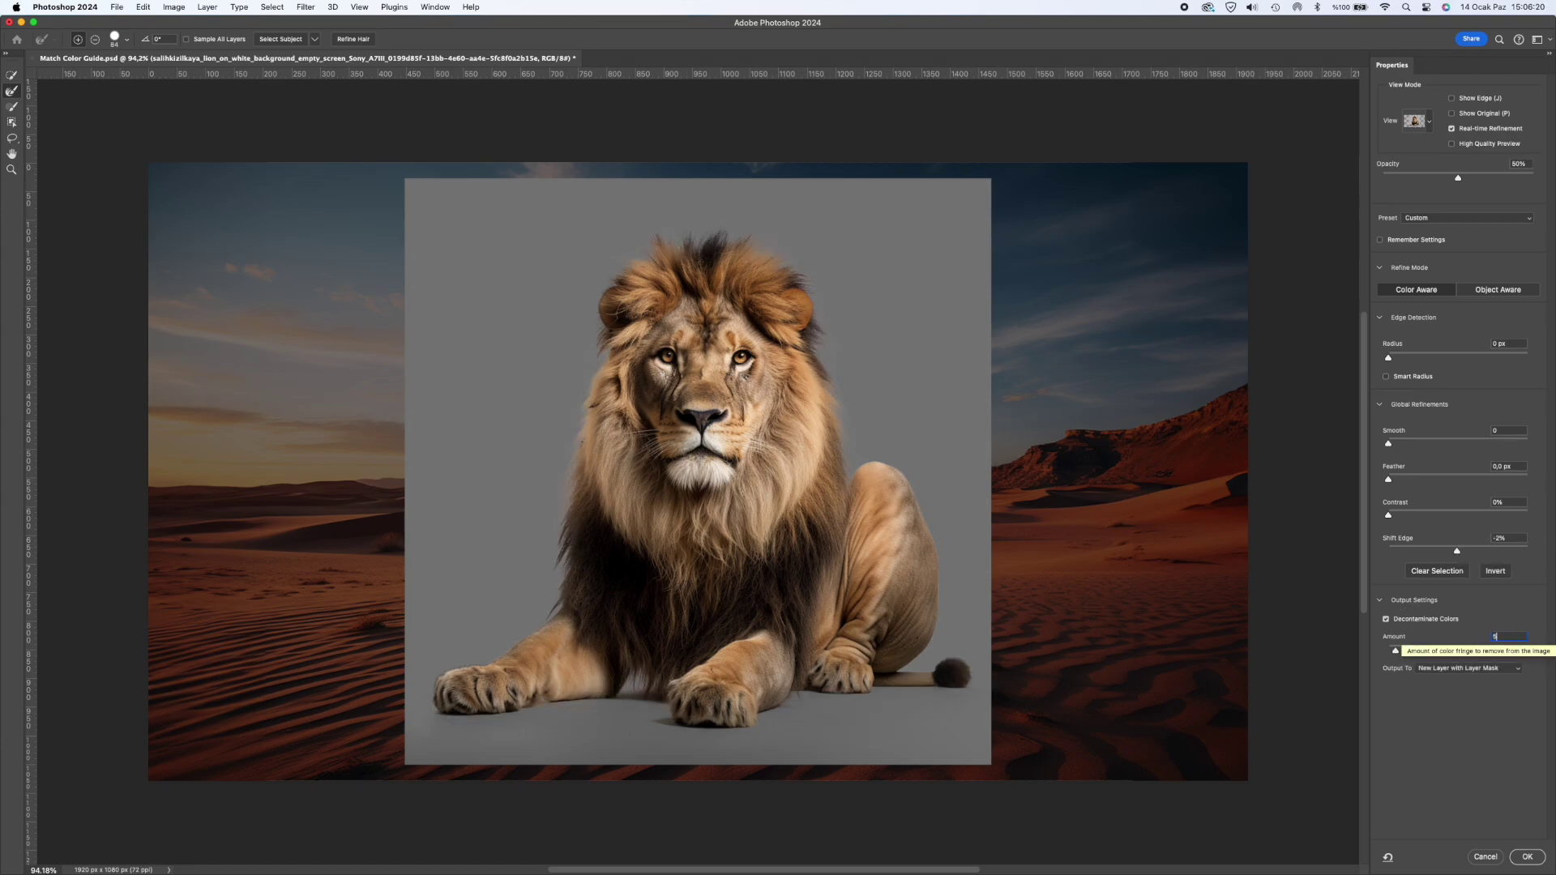
click(1527, 856)
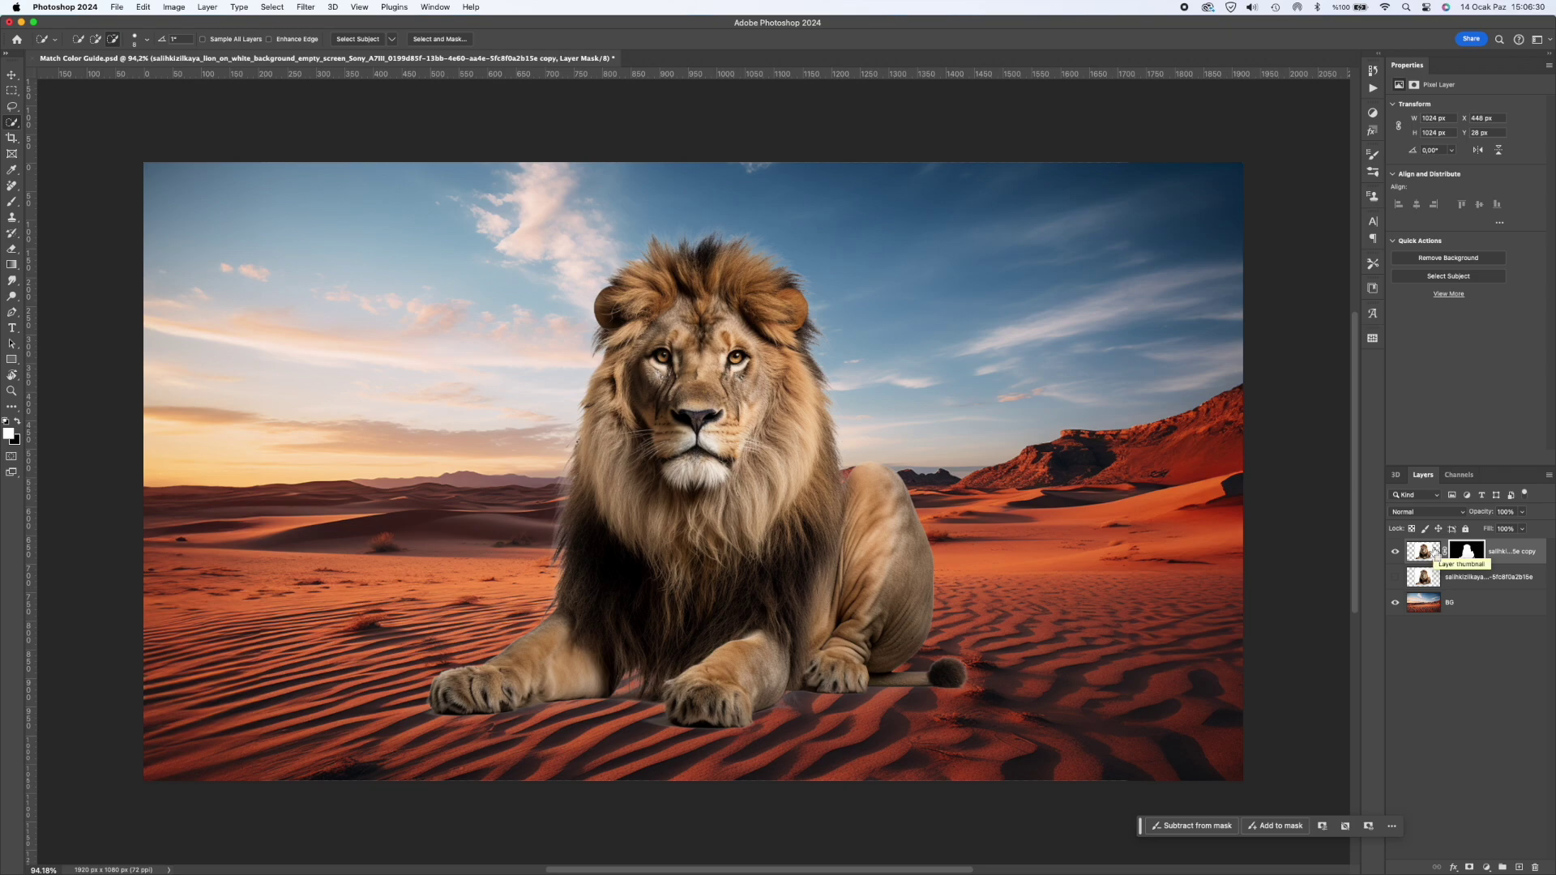
Duplicate the masked lion layer as 'copy 2' and bring up Image > Adjustments
key(super+j)
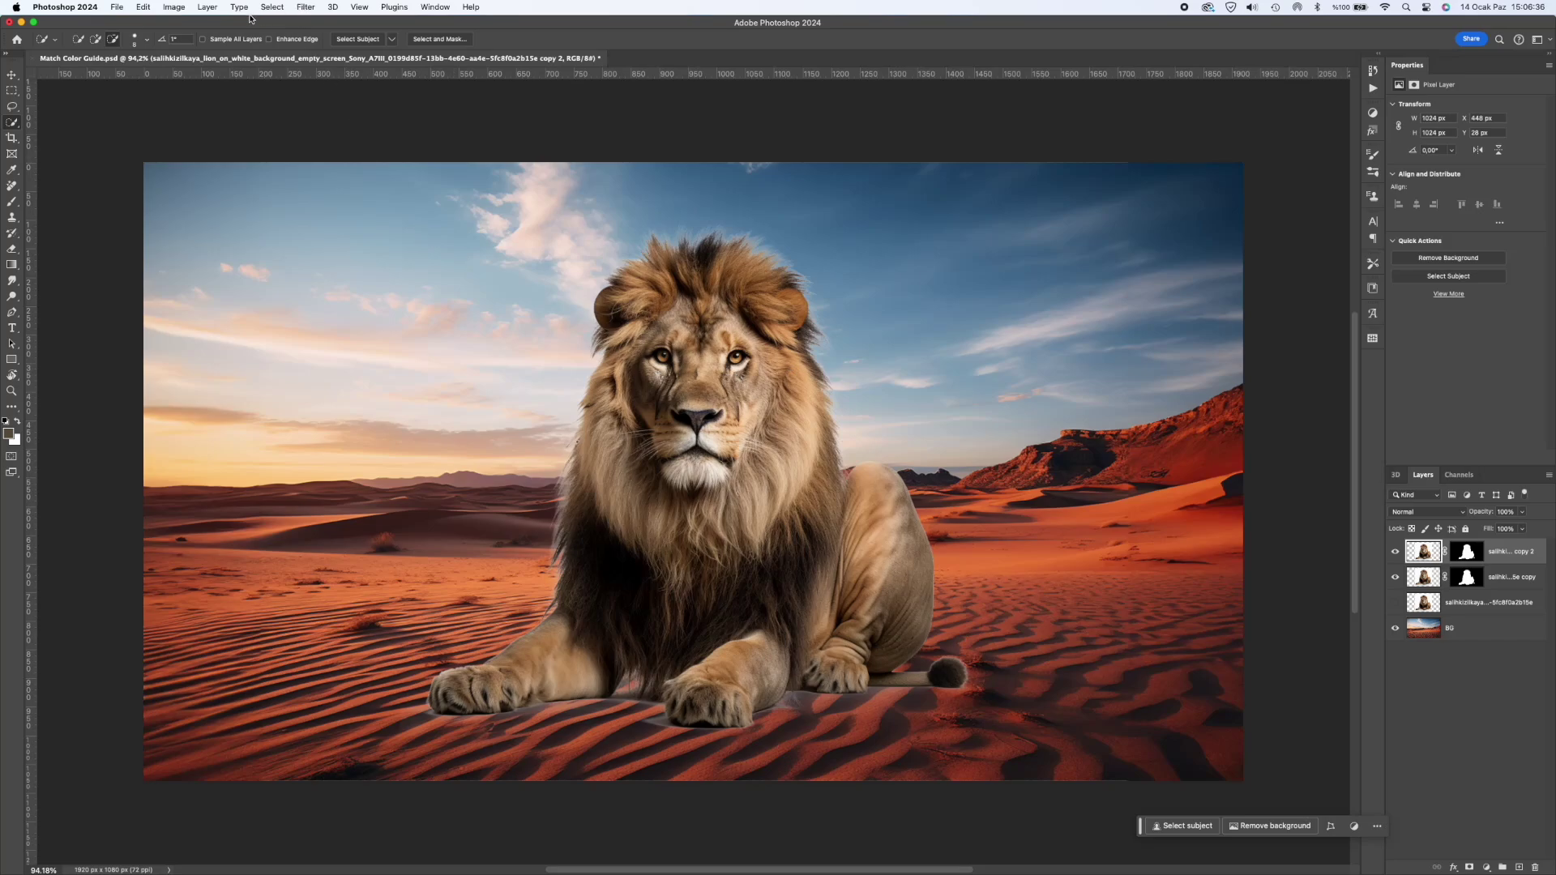
click(175, 6)
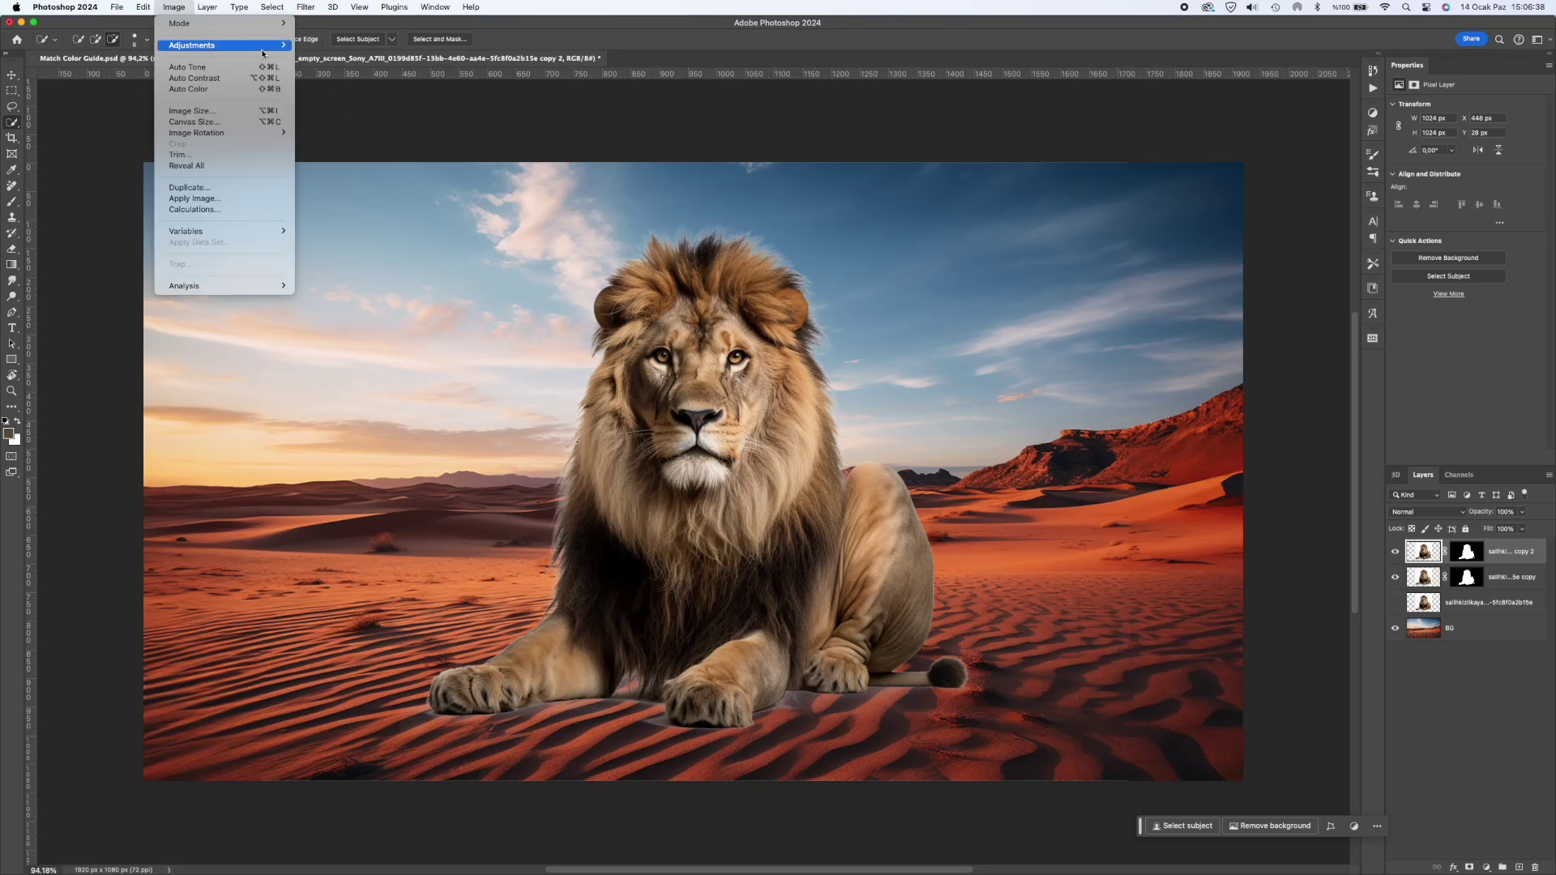
mouse_move(275, 49)
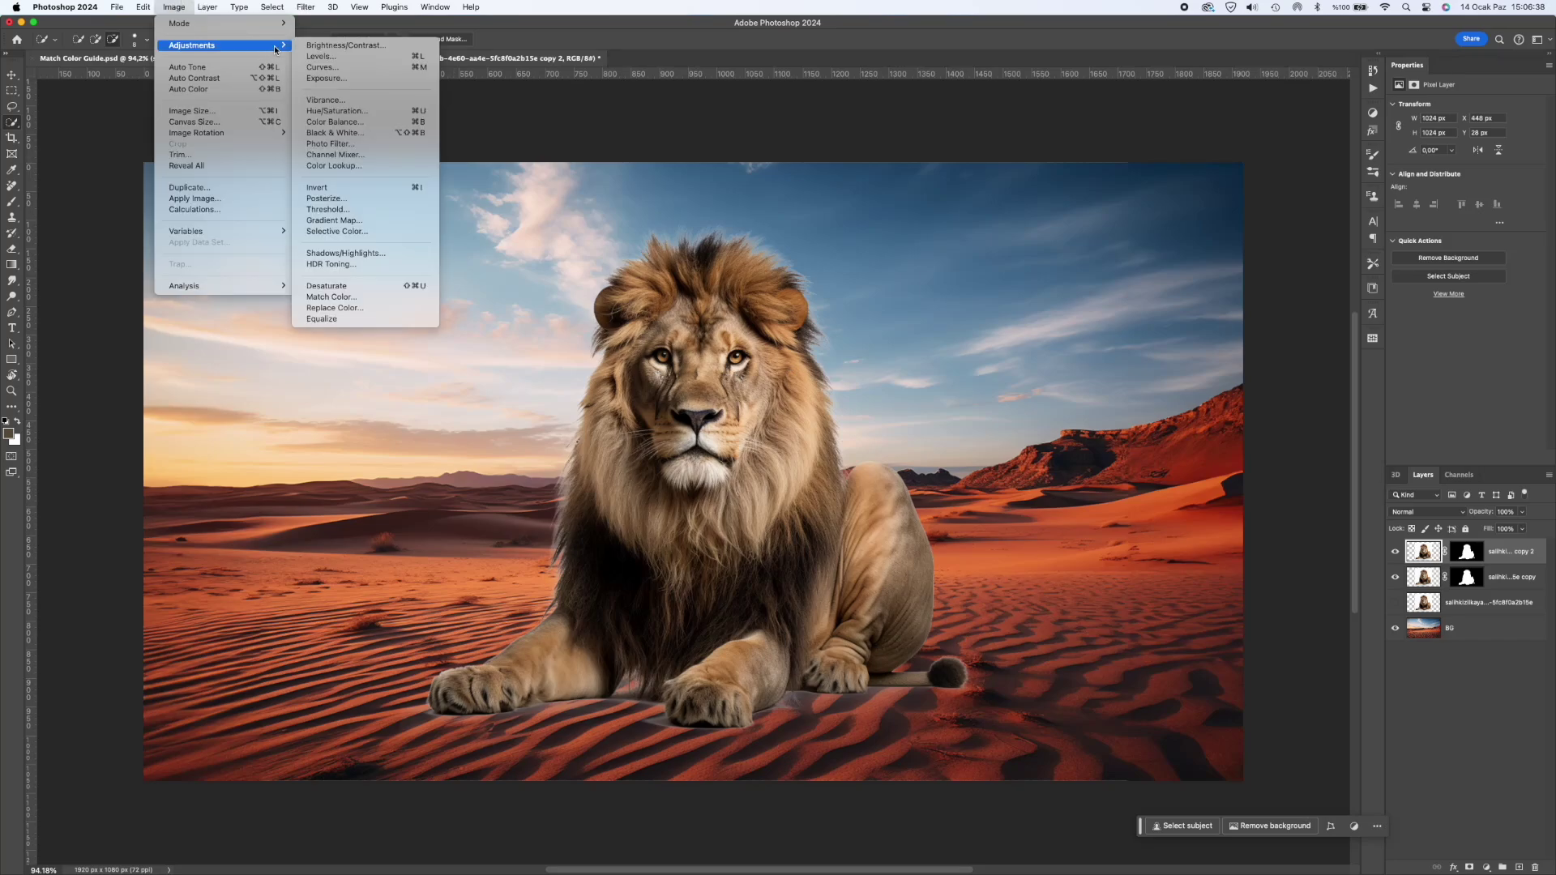
Apply Match Color from this document's BG layer to the lion copy at intensity 162
click(339, 298)
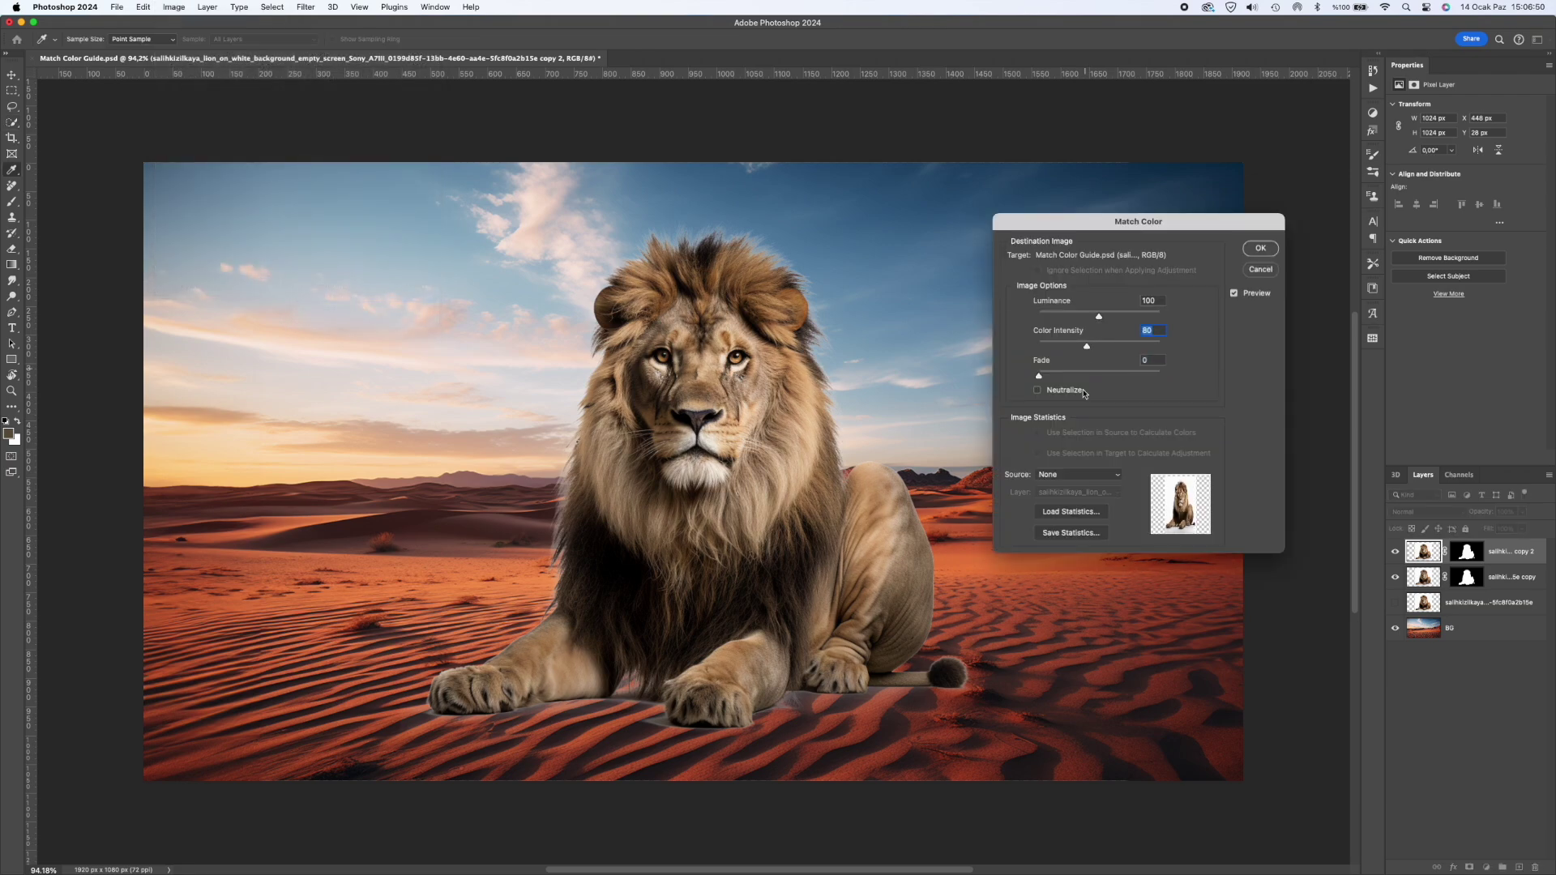
click(1072, 476)
click(1074, 493)
click(1069, 533)
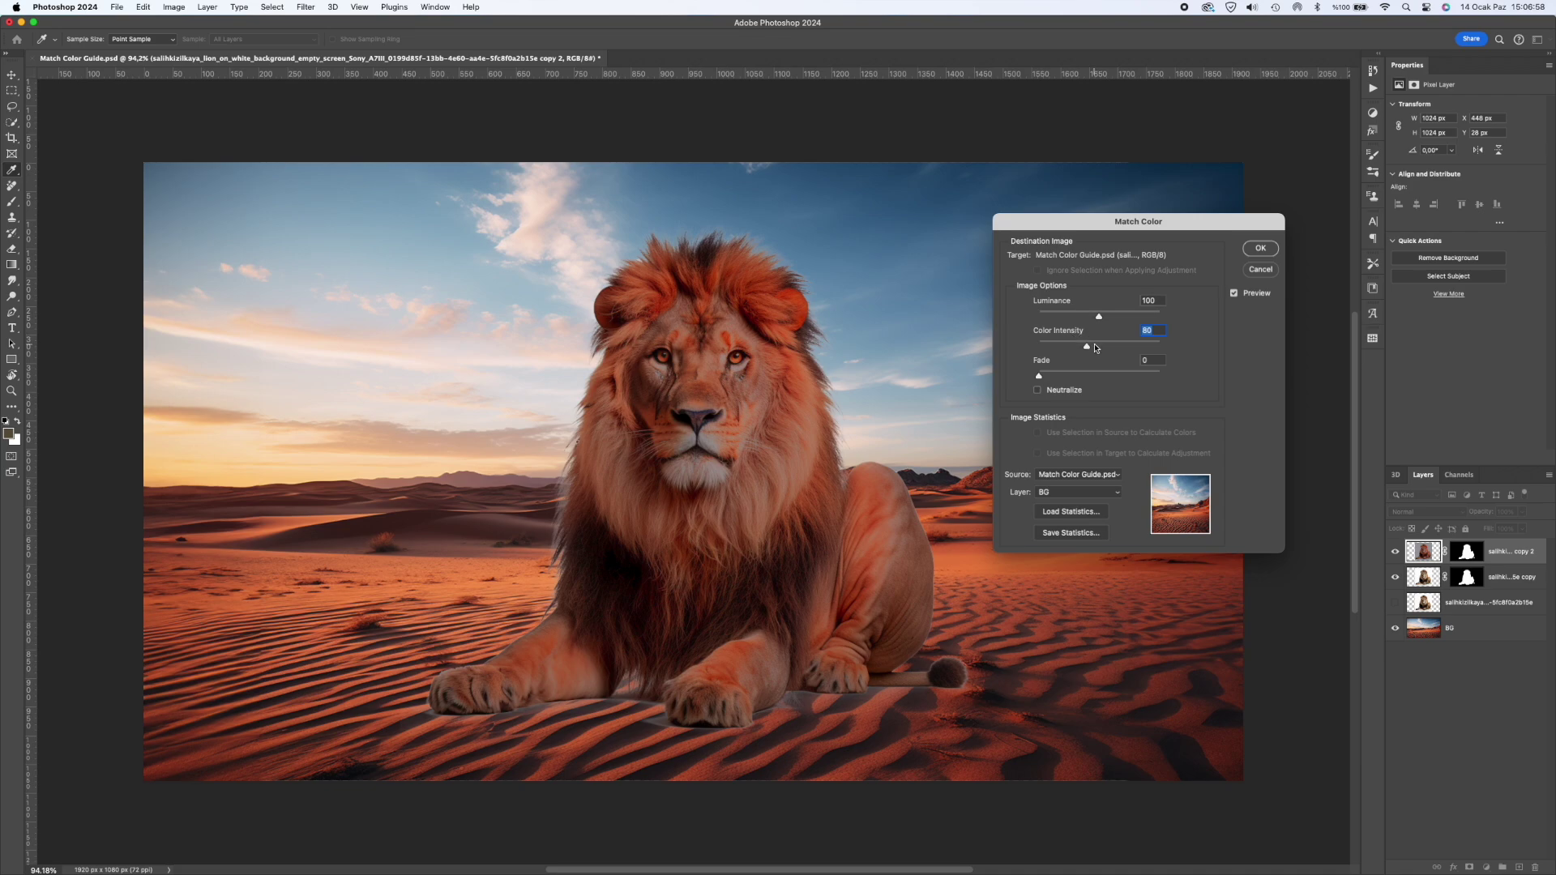
drag(1088, 349, 1107, 319)
click(1255, 254)
key(w)
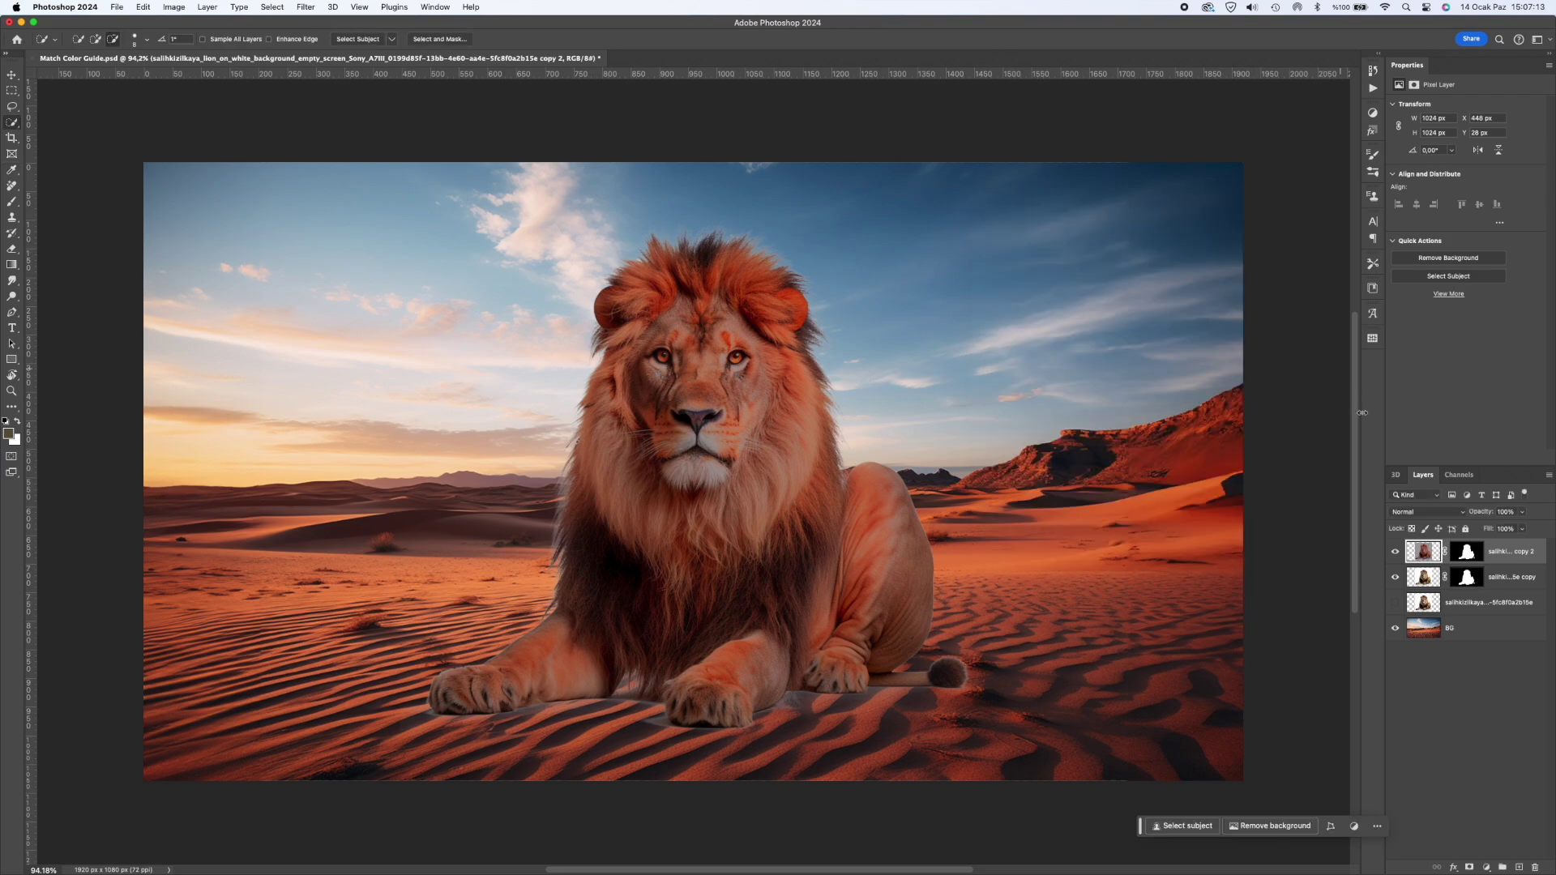
Set the top lion copy to Soft Light blend mode at 70% opacity
click(1405, 510)
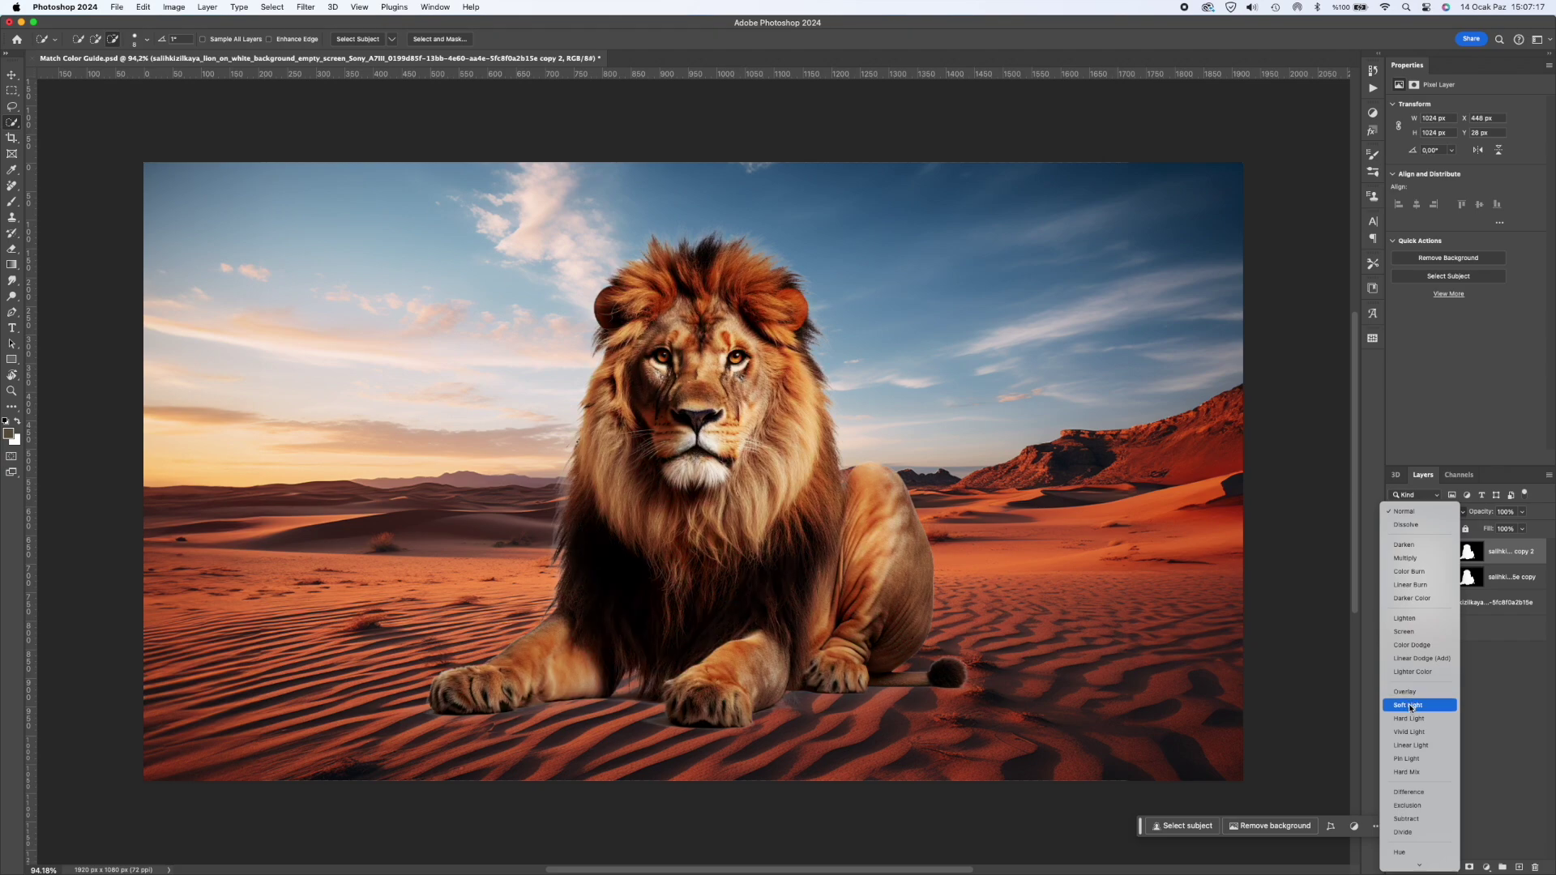
click(1409, 706)
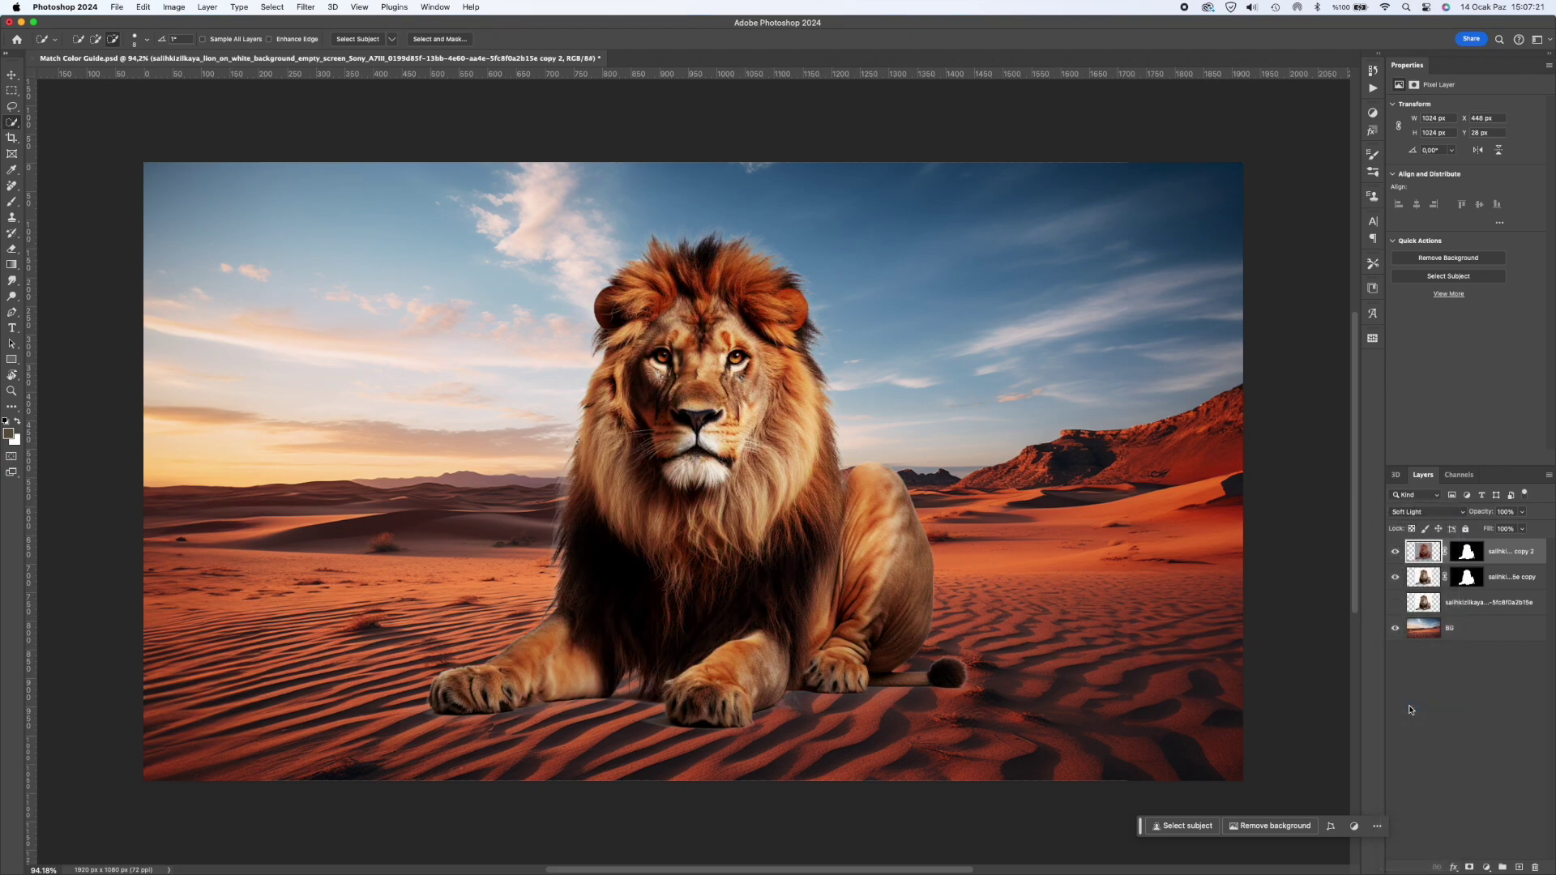
click(1506, 512)
text(80)
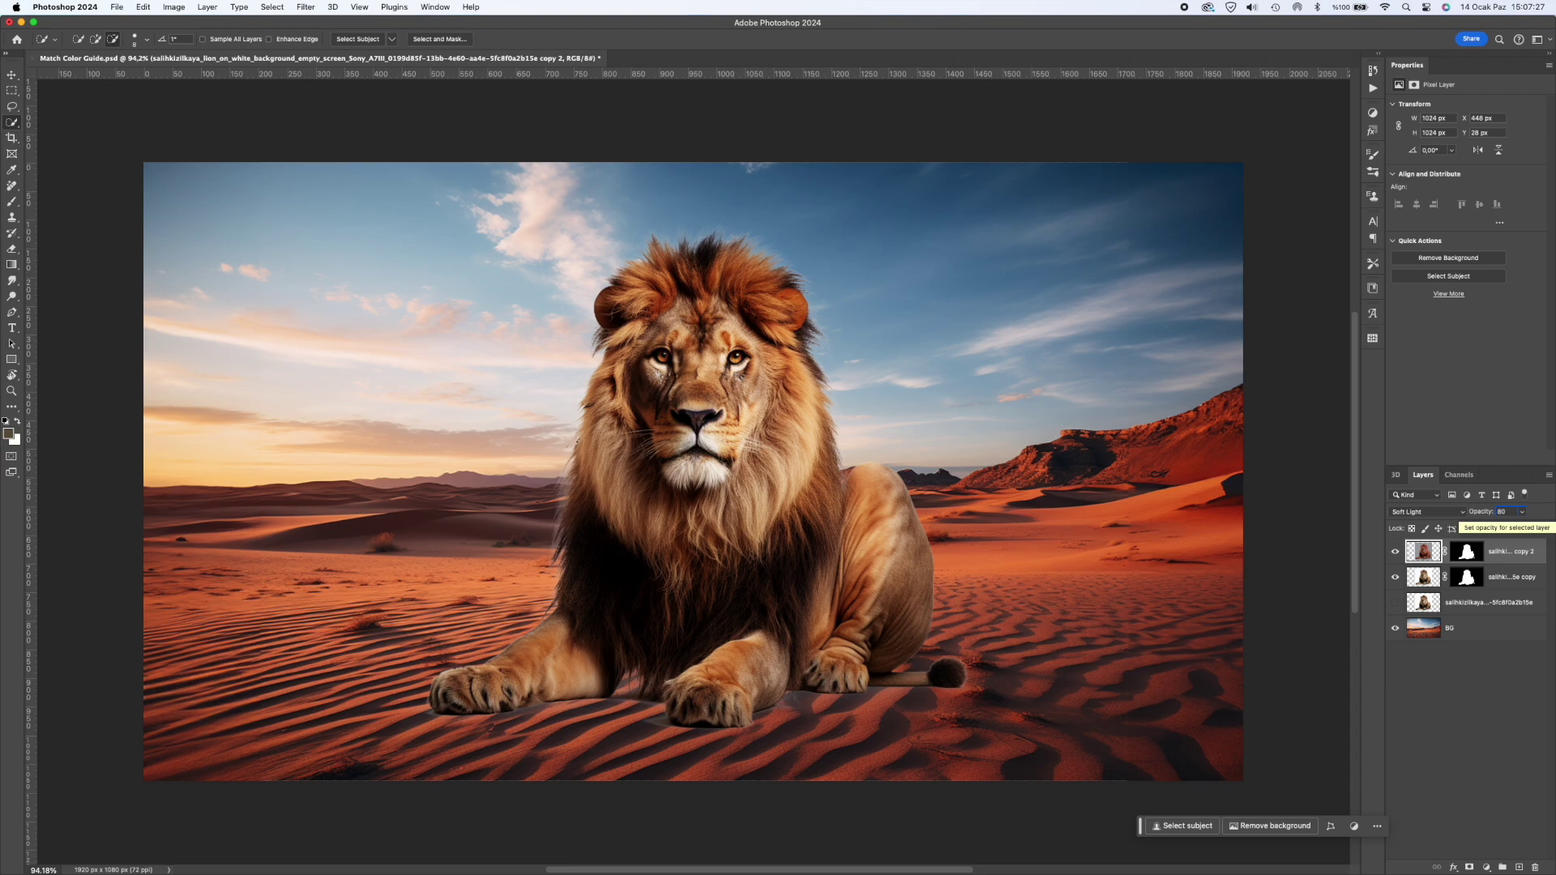
key(Return)
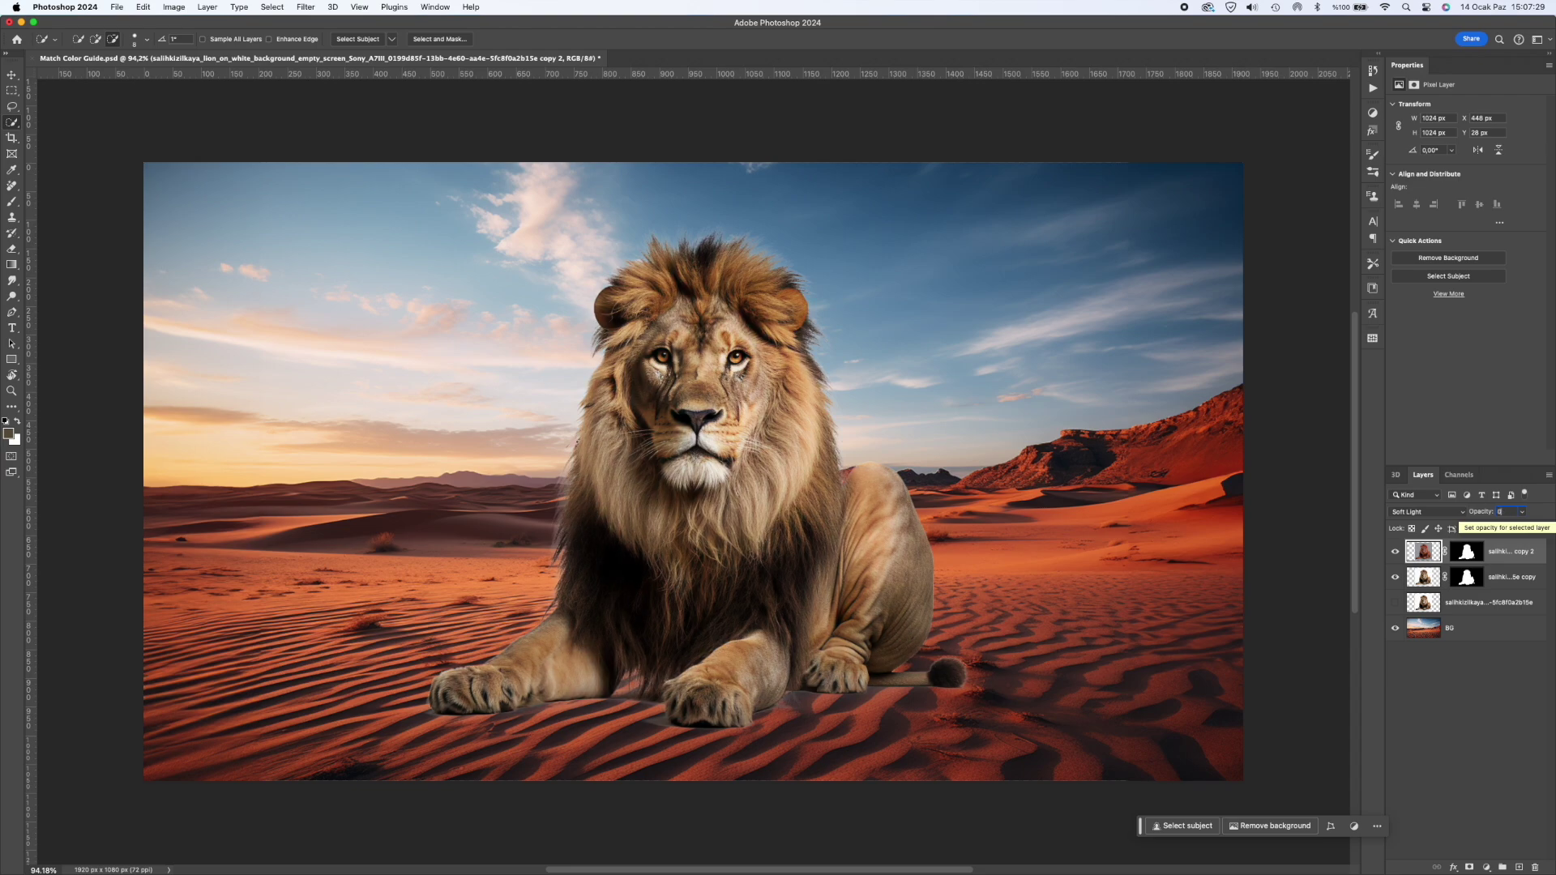
key(BackSpace)
text(70)
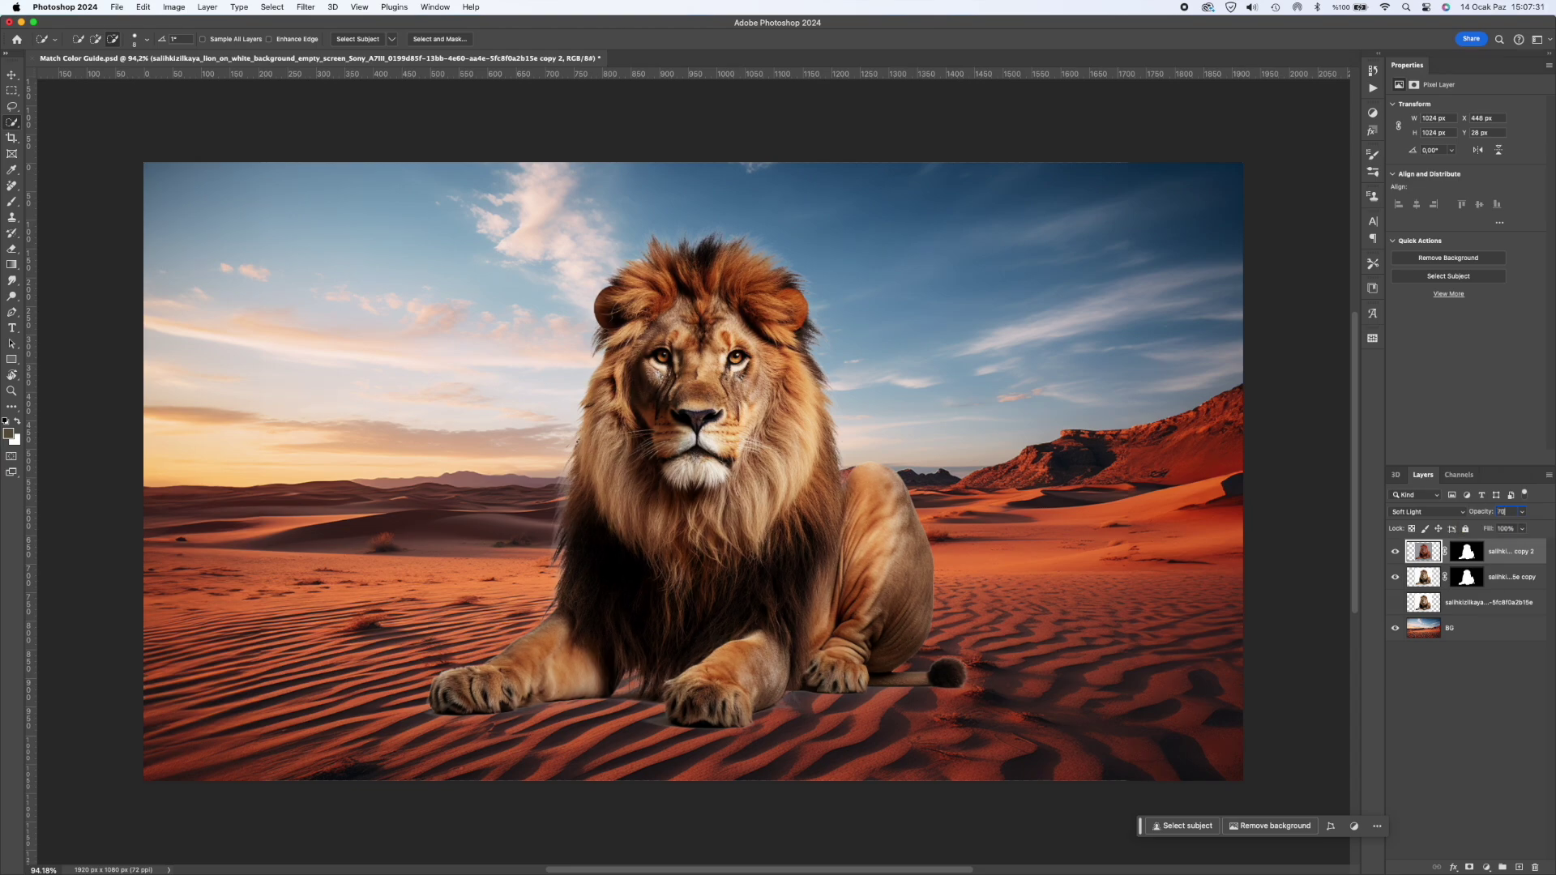
click(1486, 867)
Raise the lion's brightness to 10 and set Color Balance midtones yellow–blue to -10
click(1507, 740)
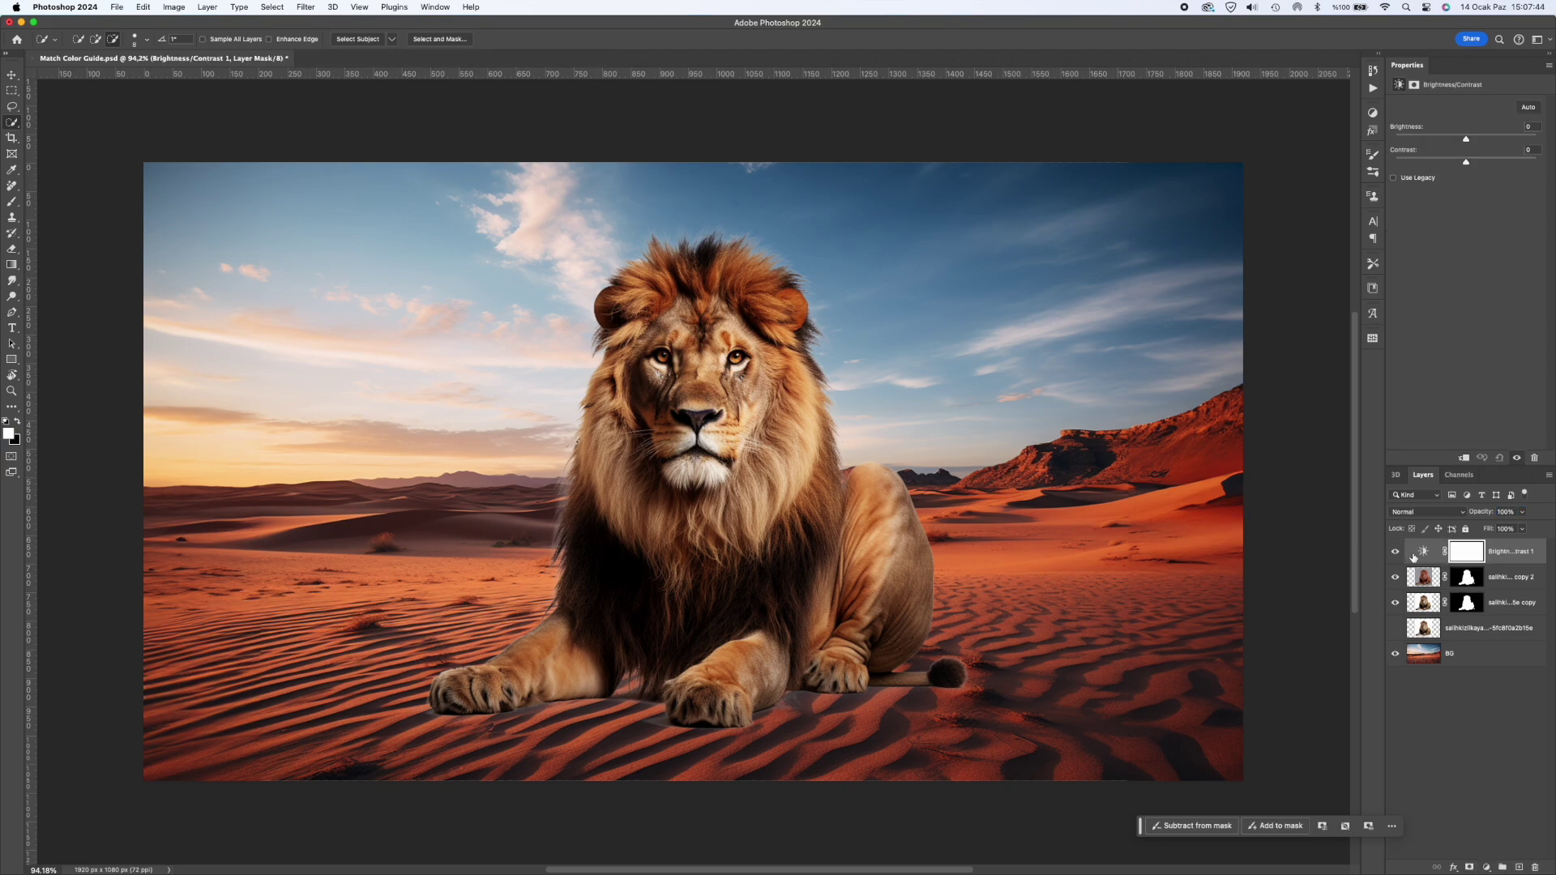
drag(1468, 143, 1438, 160)
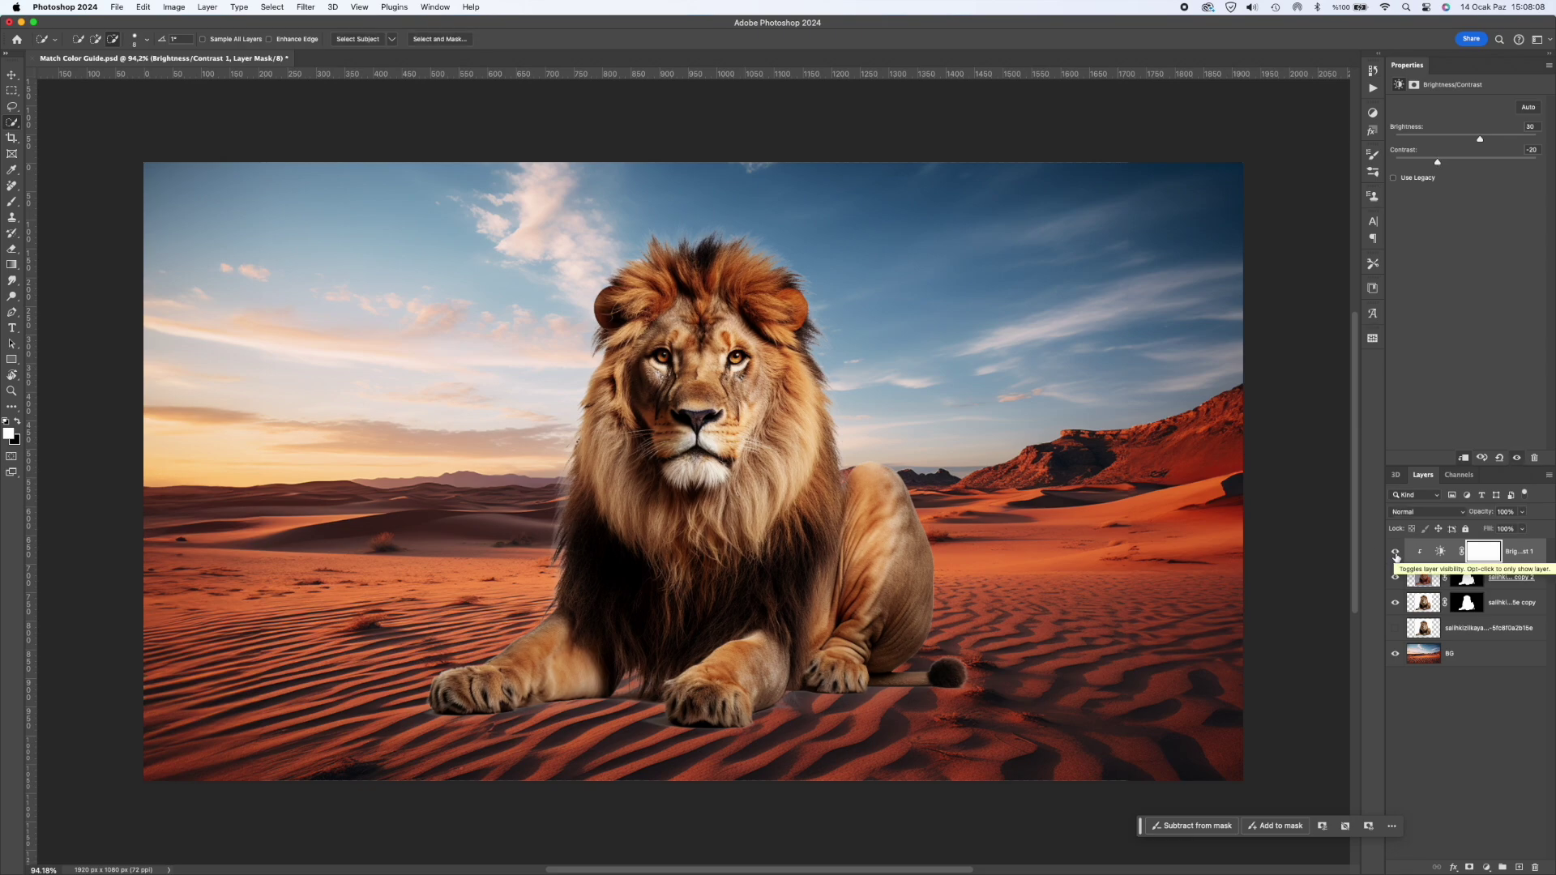
click(1486, 867)
click(1508, 843)
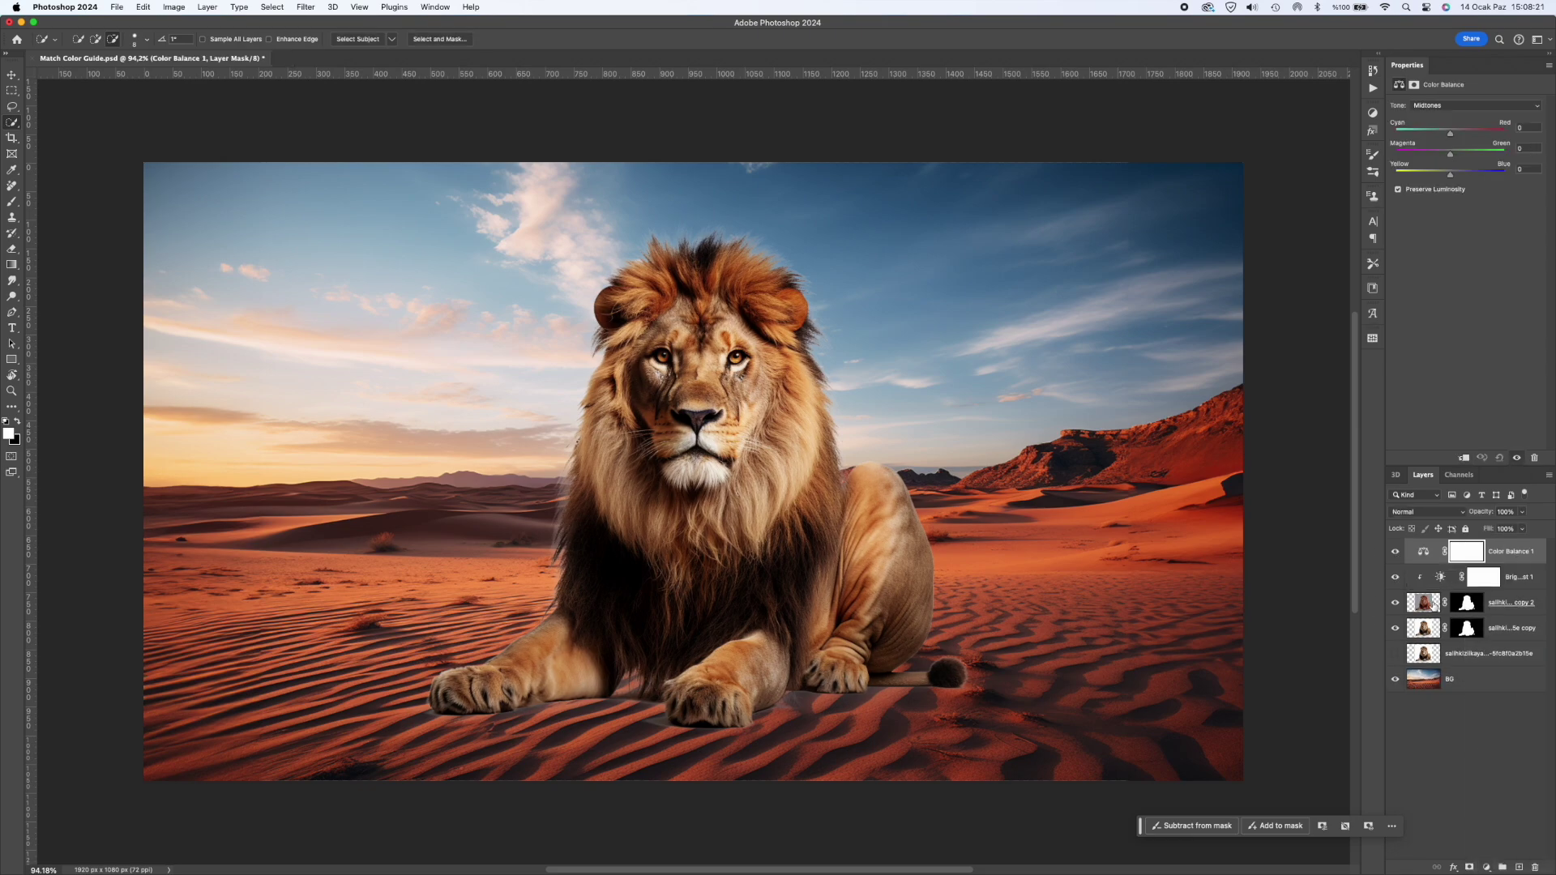
drag(1450, 174, 1458, 135)
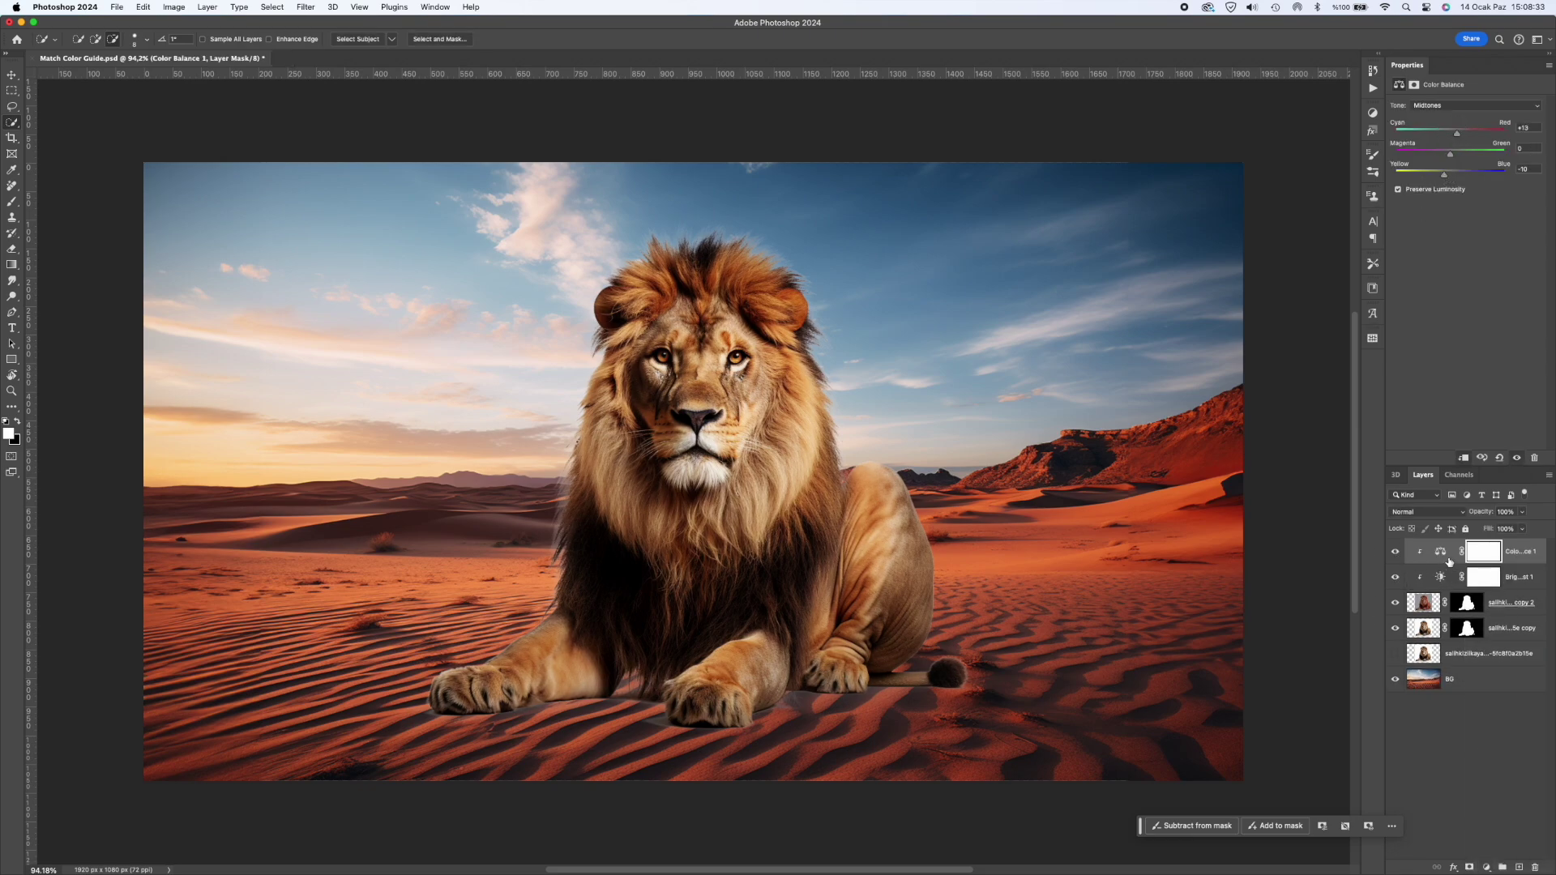
Group the adjustment layers and lion layers together into Group 1
click(1431, 654)
shift+click(1442, 558)
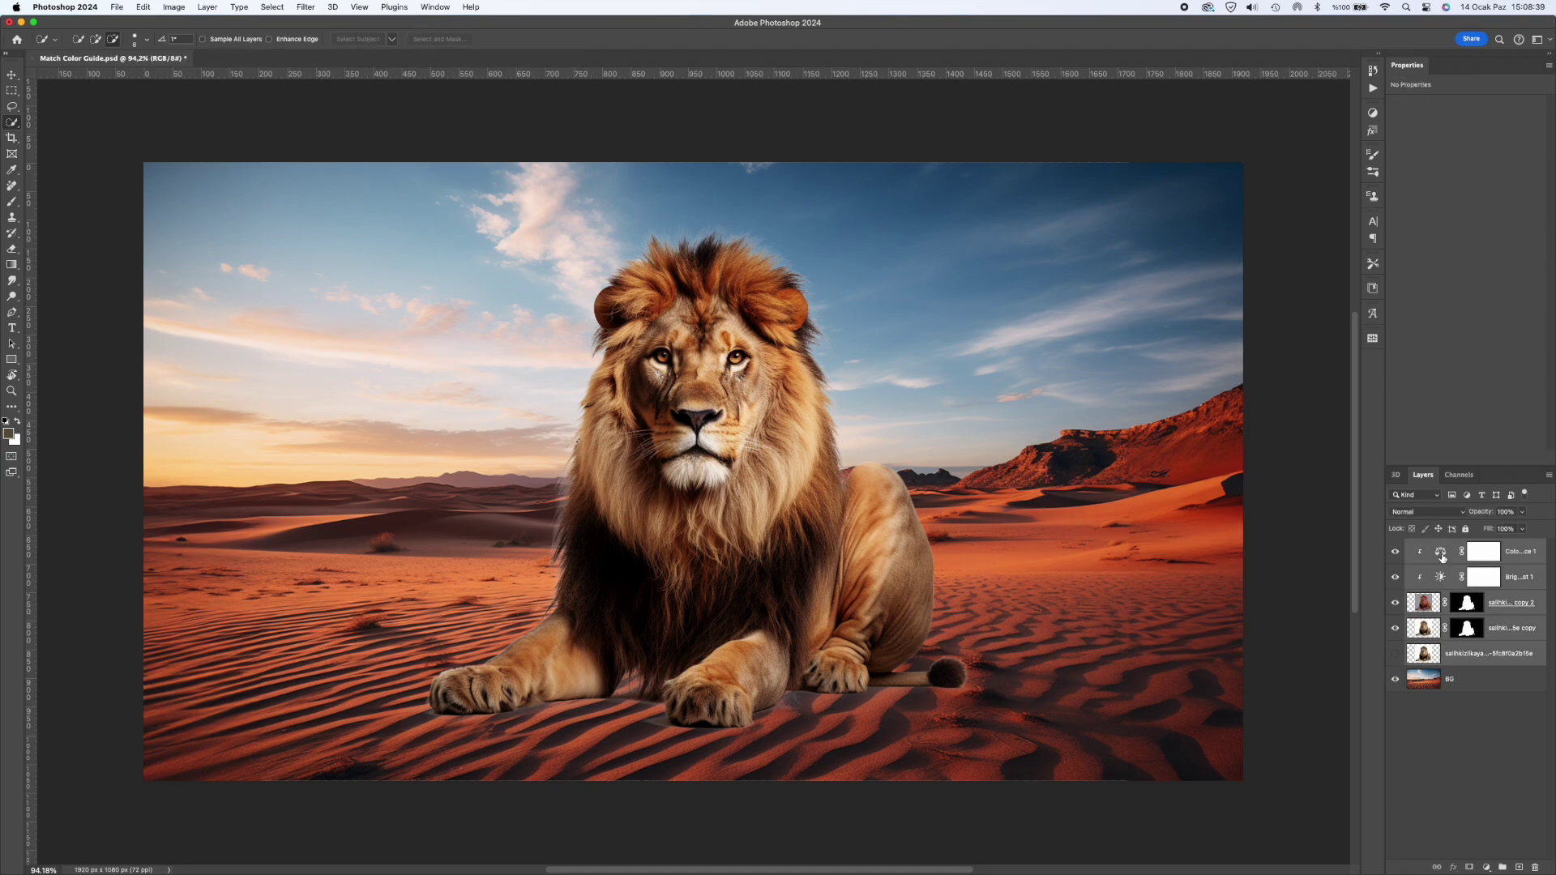
key(super+g)
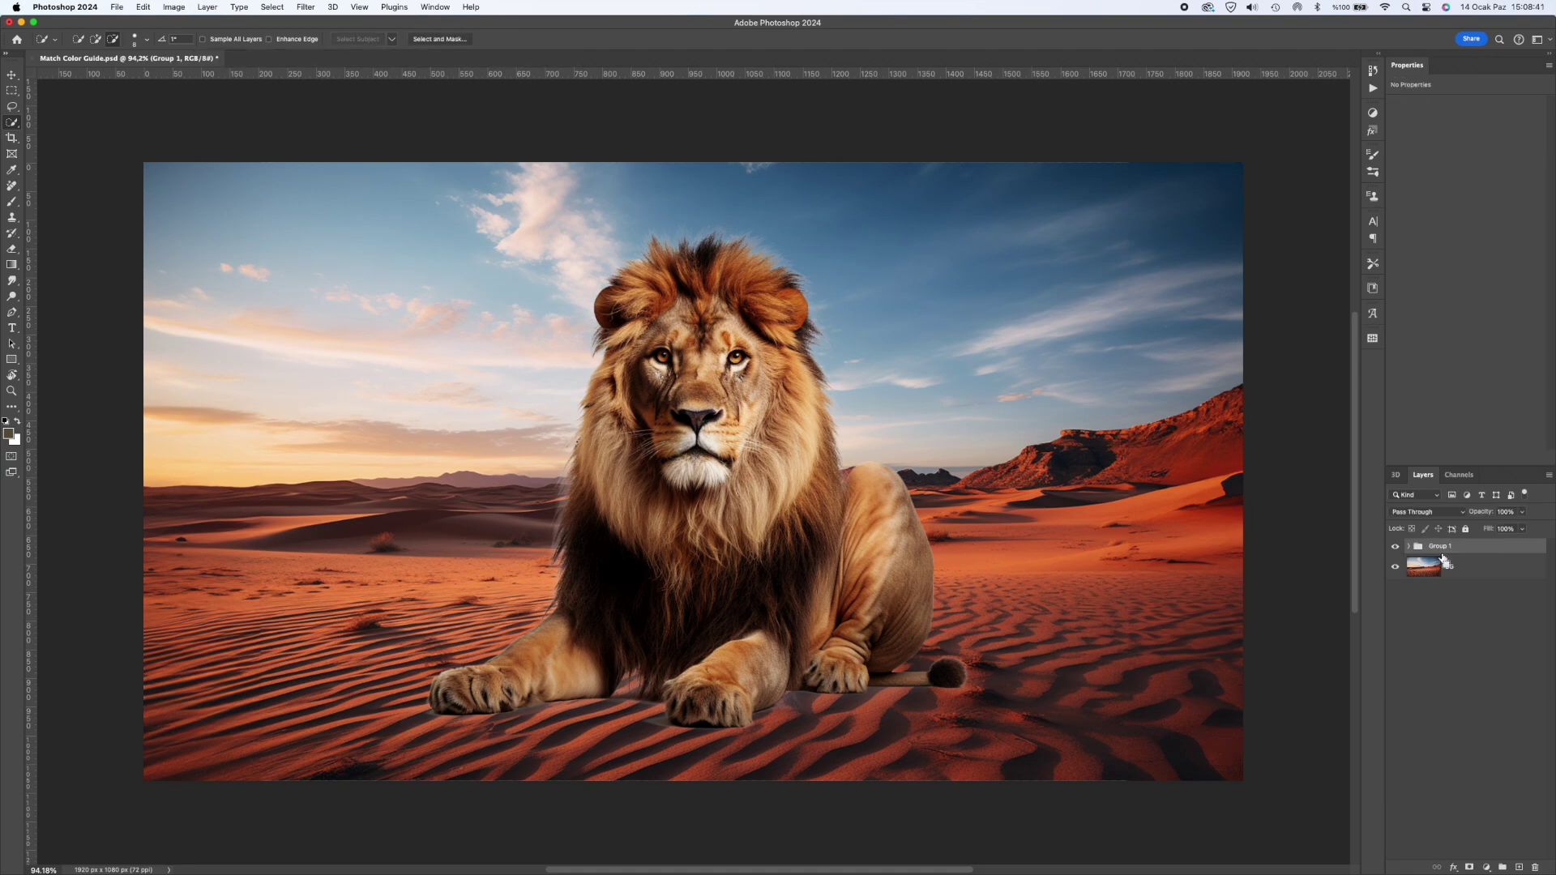
Add an Inner Shadow to Group 1 using a lightened orange sampled from the desert sand
right_click(1455, 552)
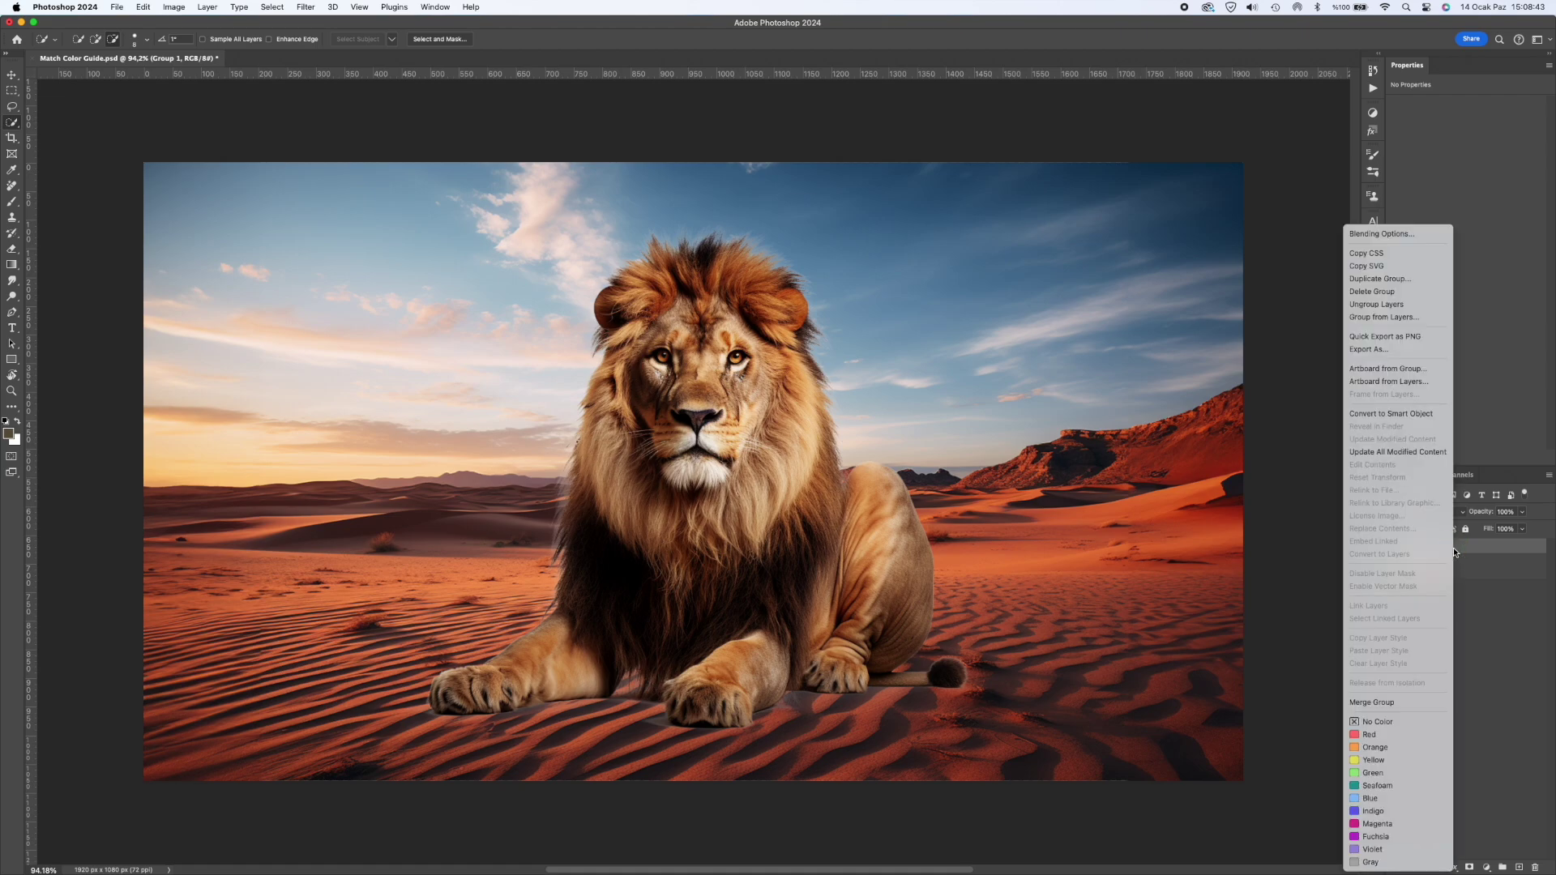
click(1427, 235)
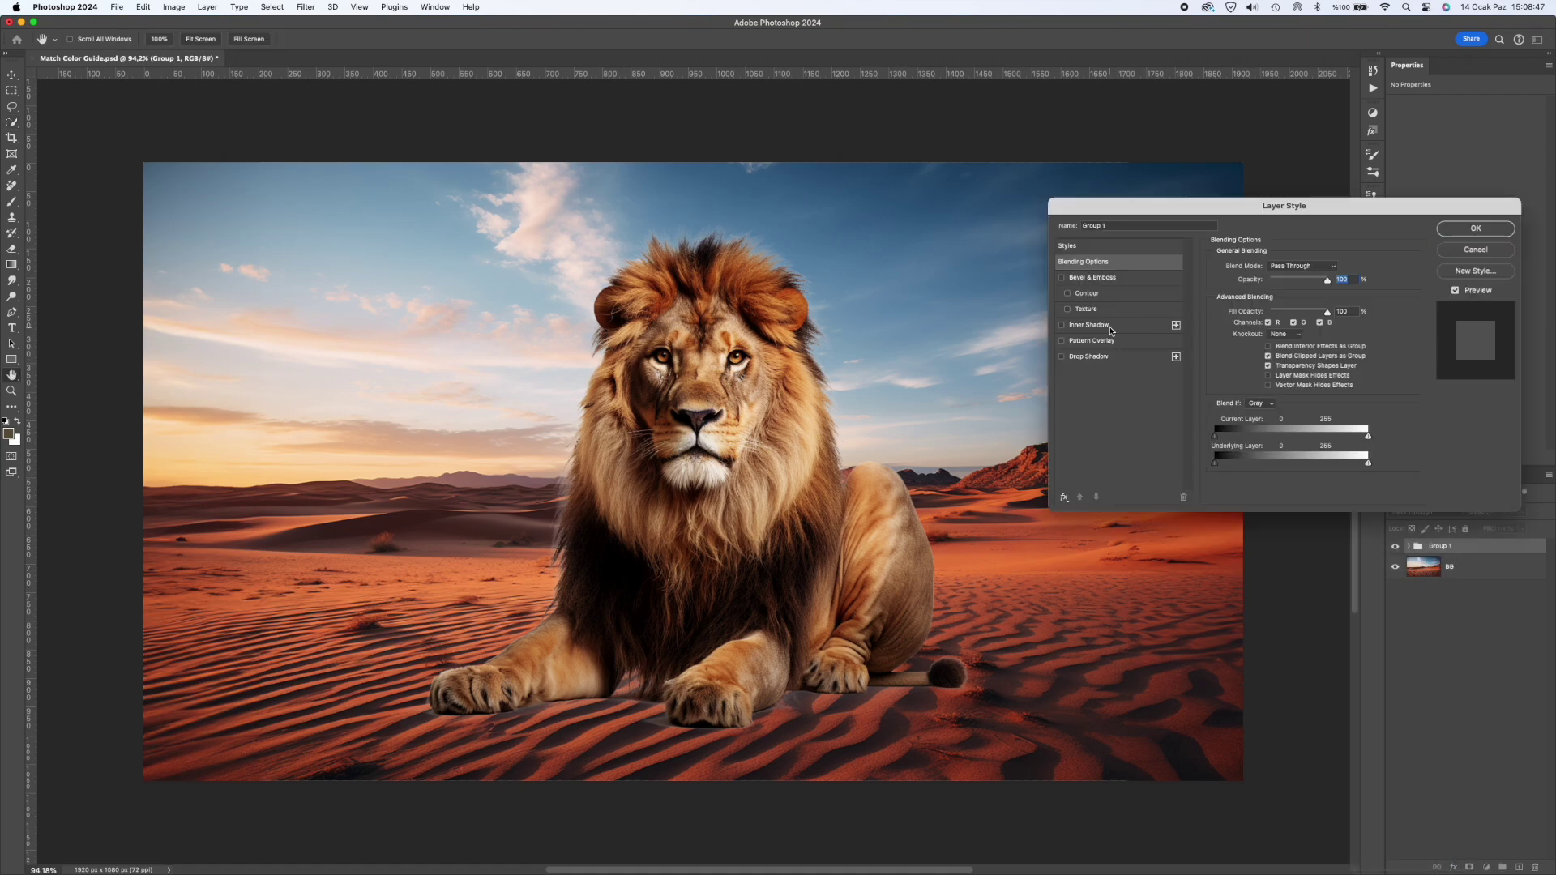
click(1111, 329)
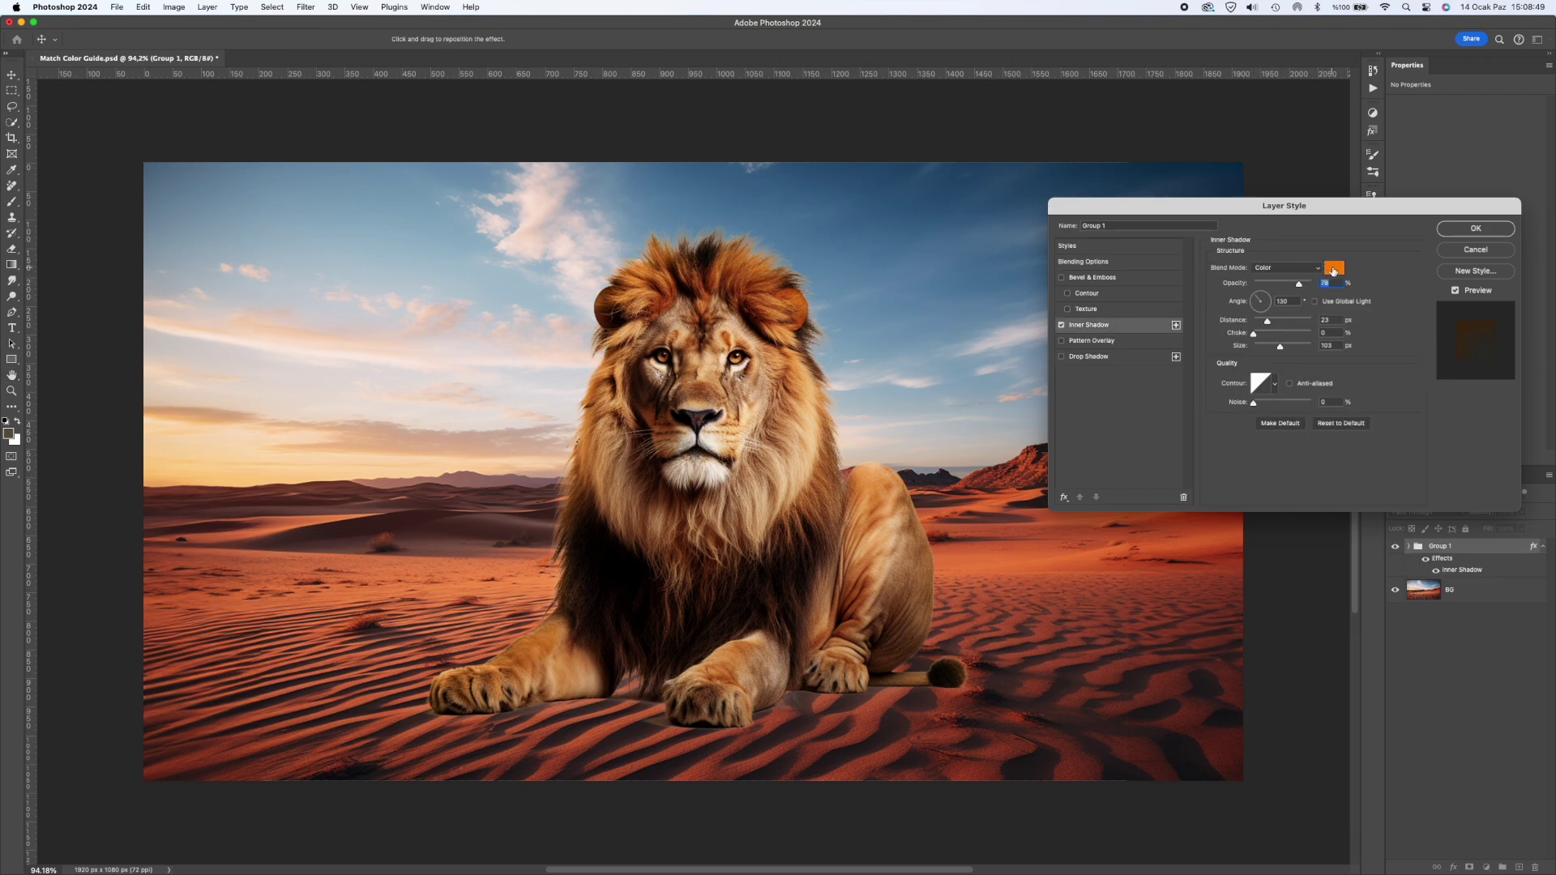
click(1334, 270)
drag(1016, 555, 1008, 565)
drag(1172, 342, 1163, 333)
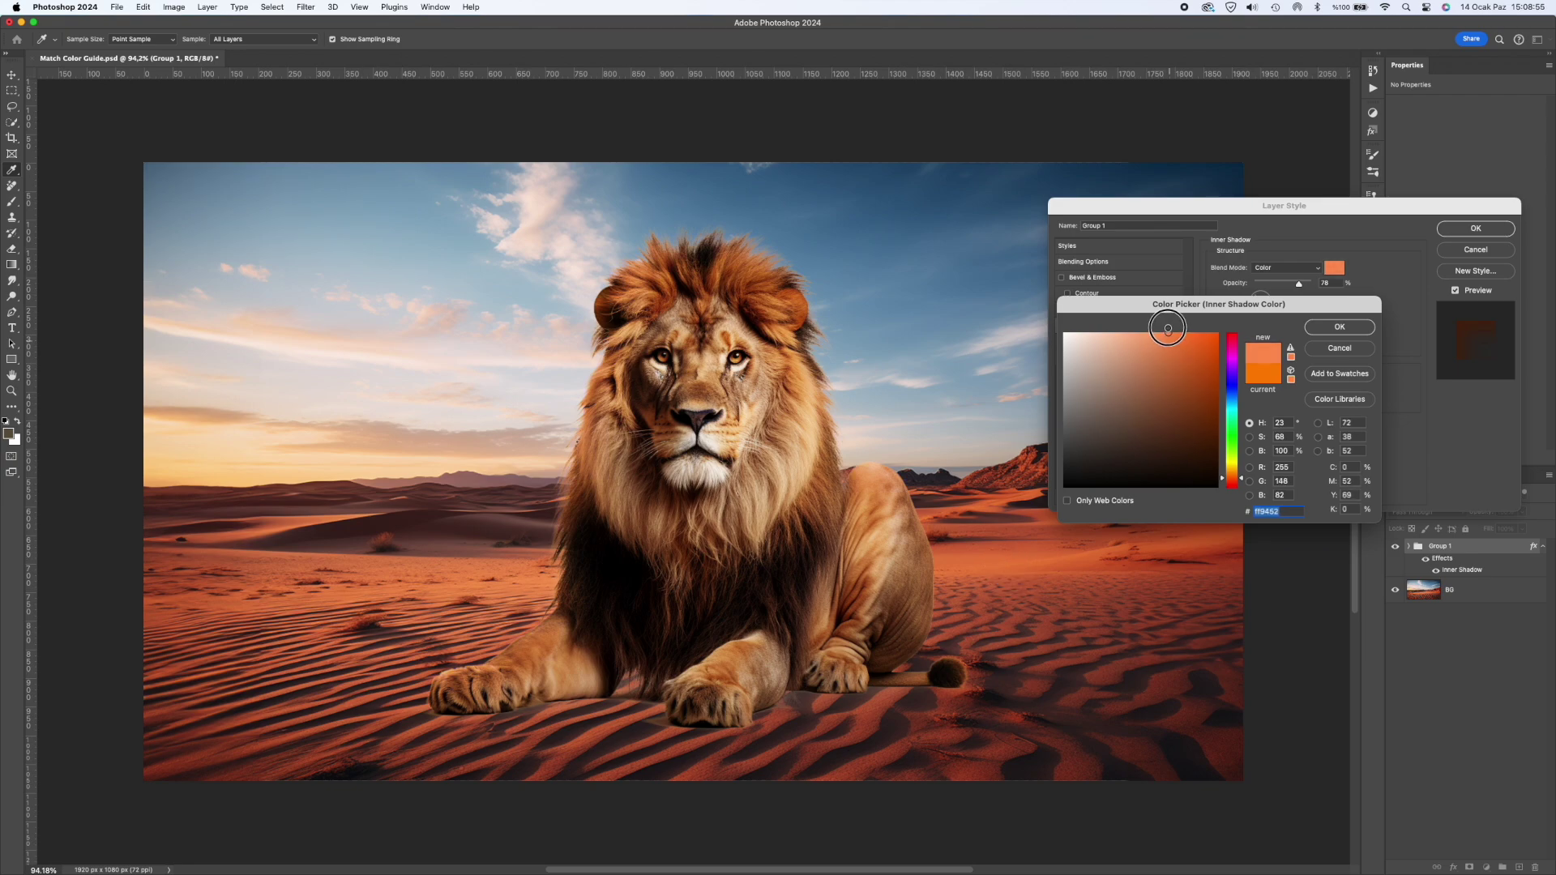
click(1336, 327)
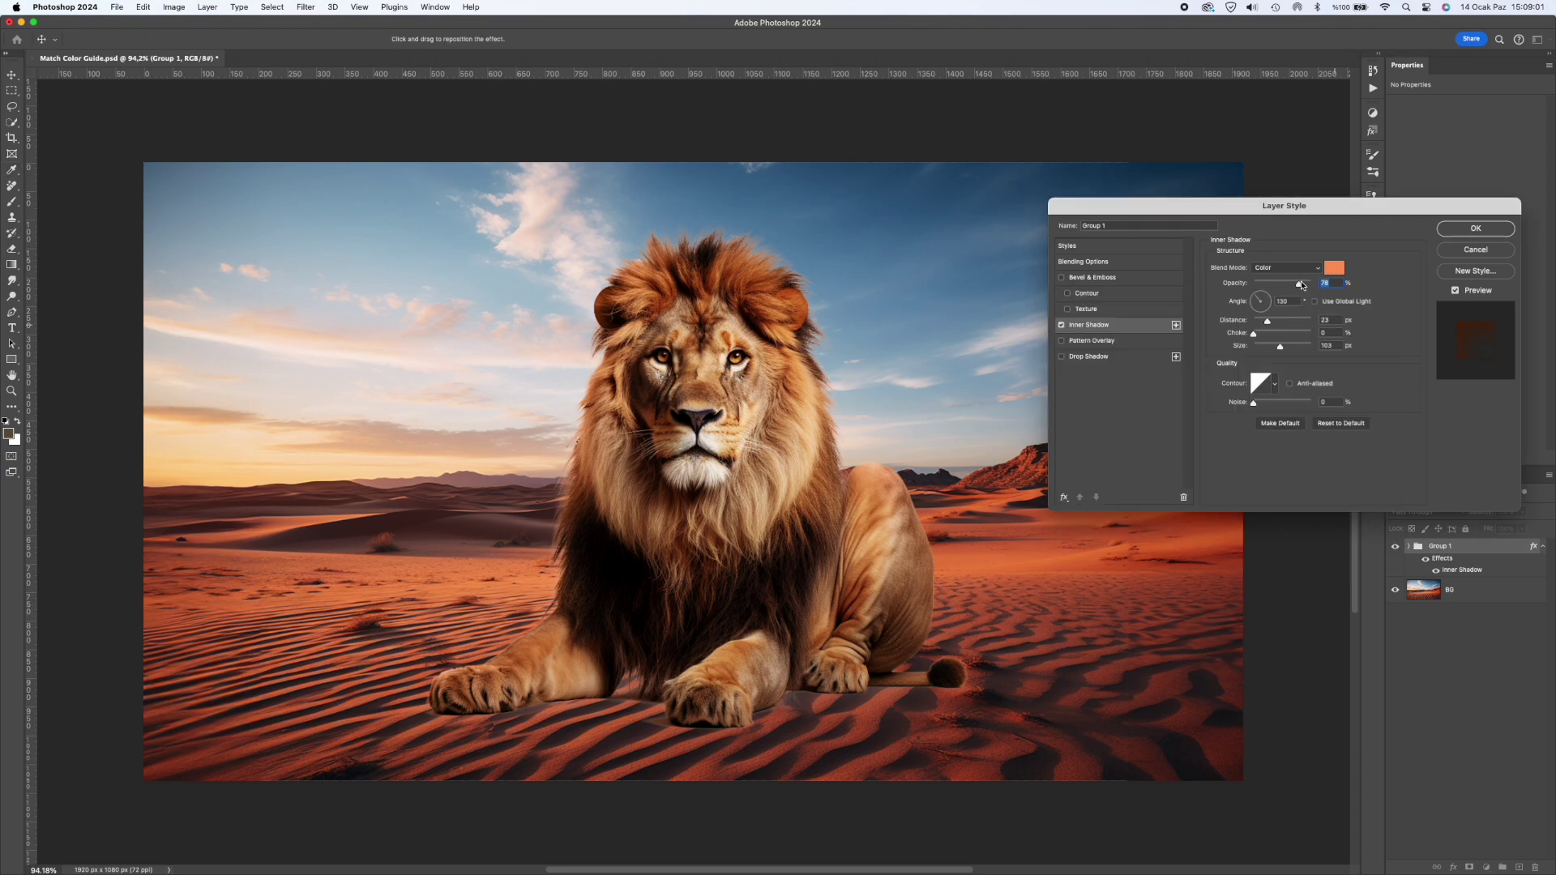
Set the inner shadow opacity to 46% and apply the effect
drag(1301, 286, 1271, 348)
drag(1314, 287, 1284, 288)
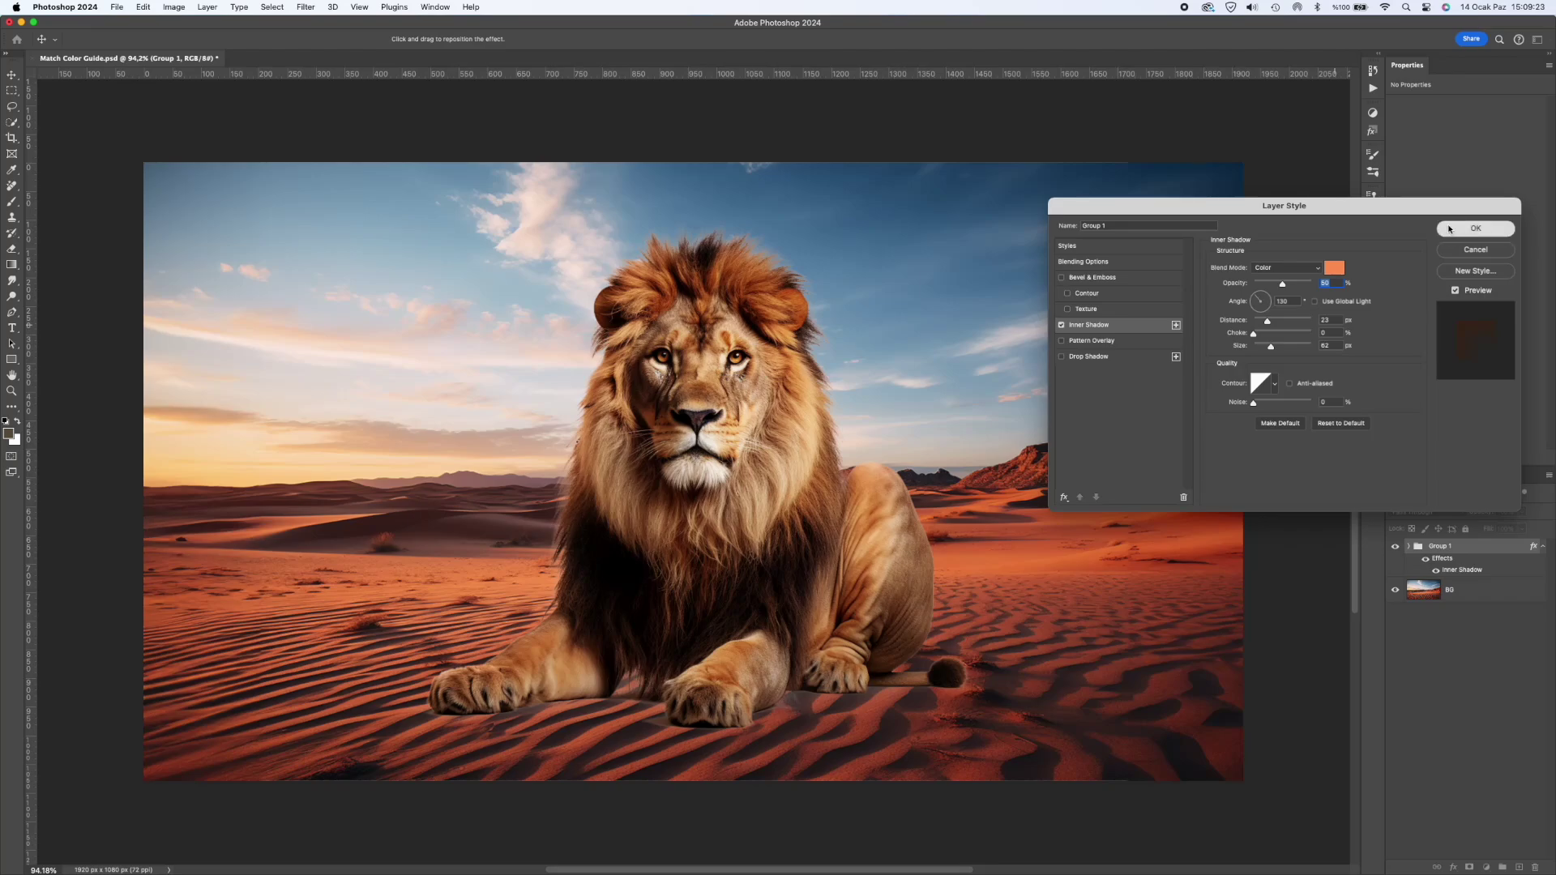
click(1475, 229)
key(alt+bracketleft)
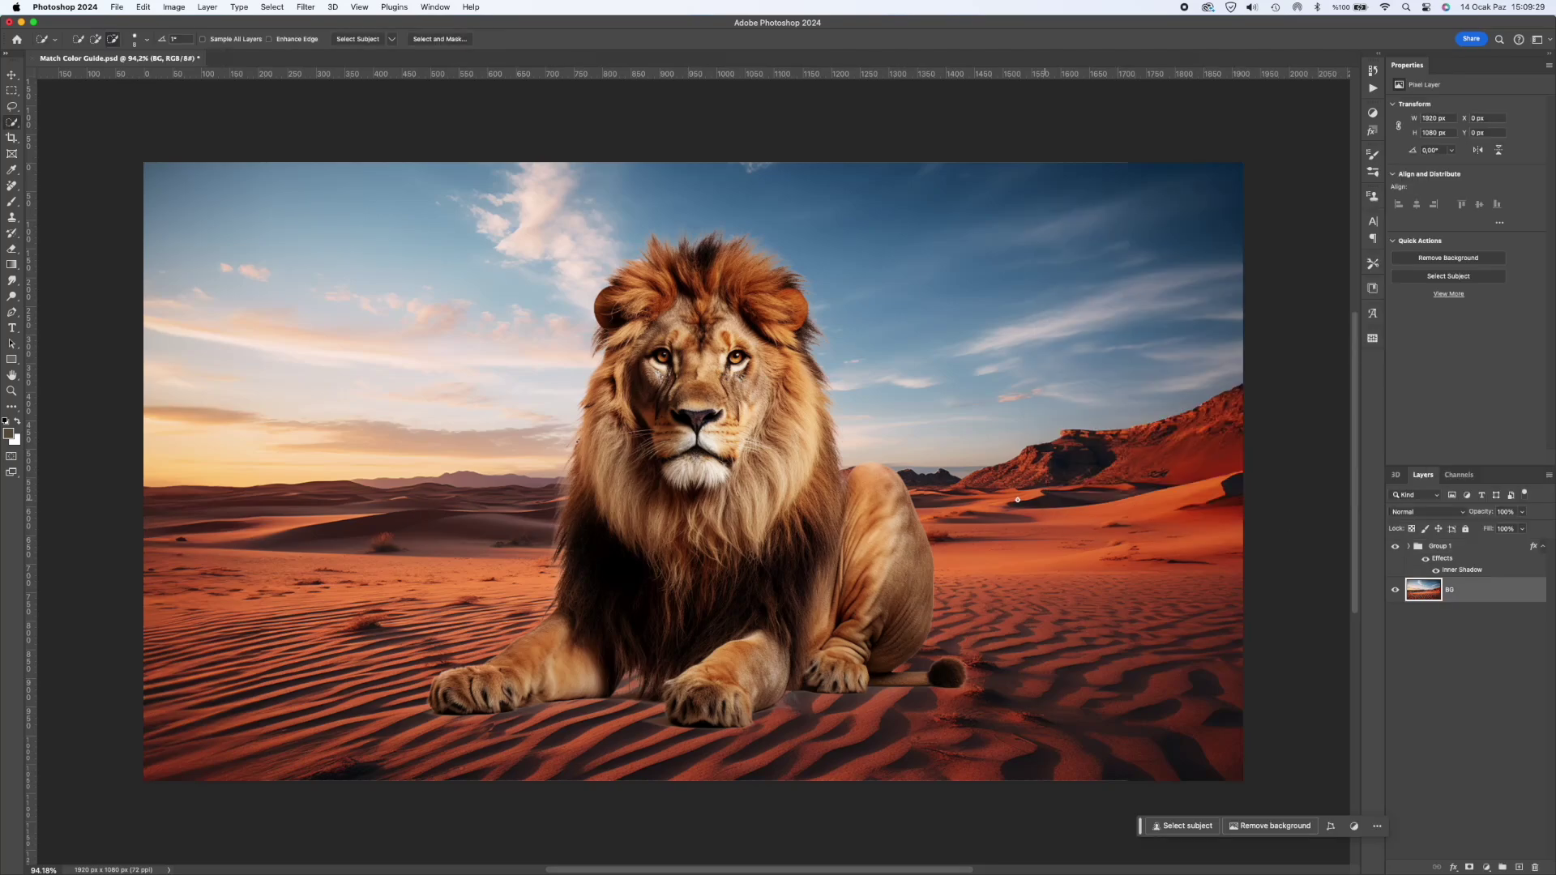
Draw a Hard Light gradient shadow on the sand beside the lion's paw
click(13, 268)
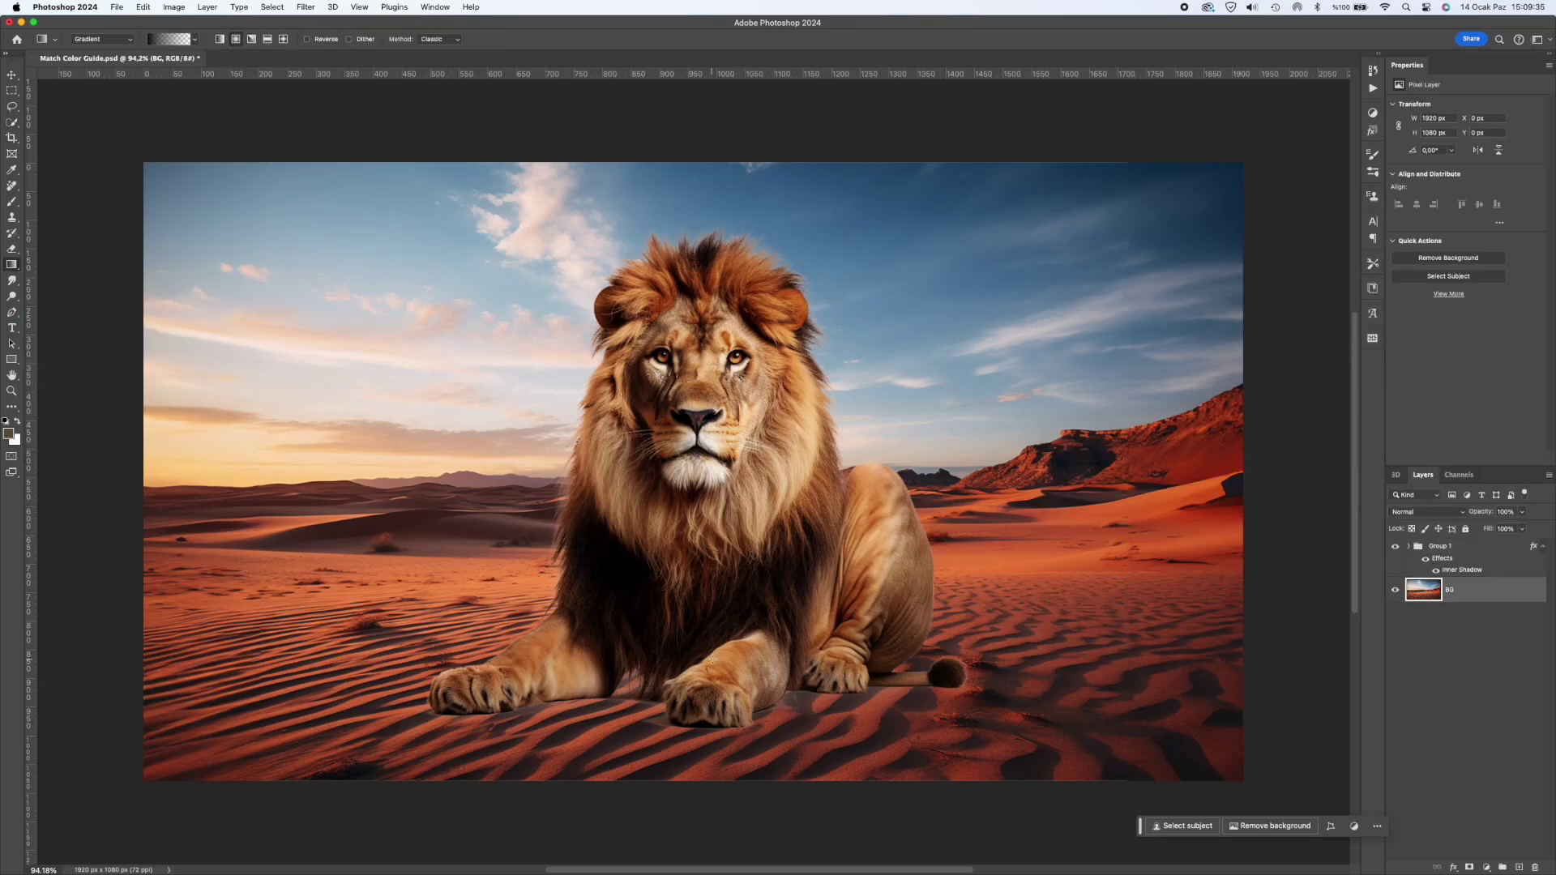
drag(806, 689, 1034, 688)
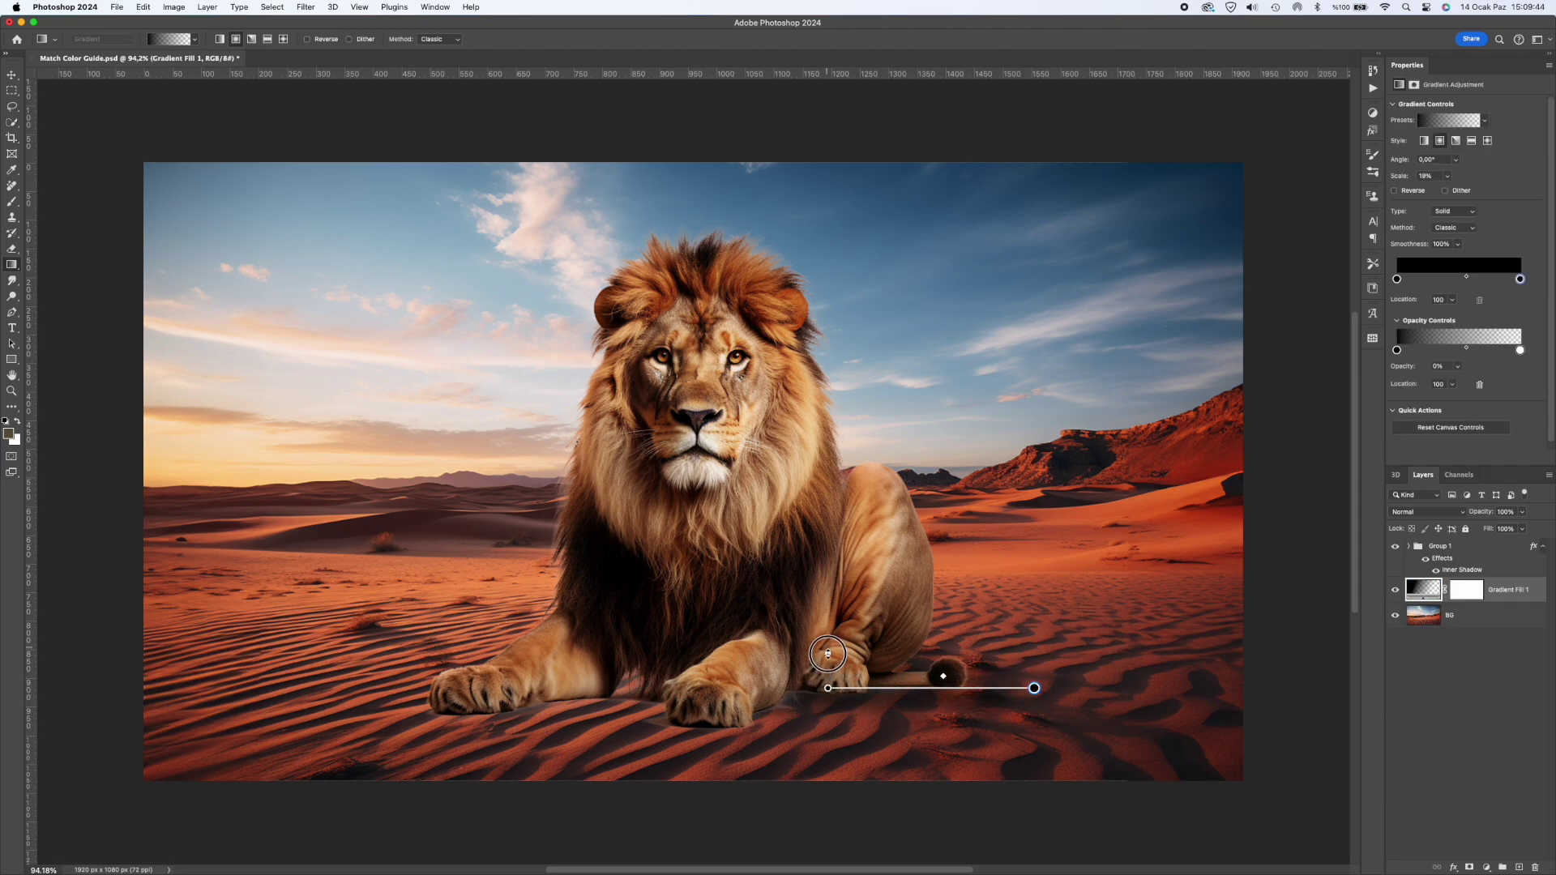
drag(827, 688, 824, 693)
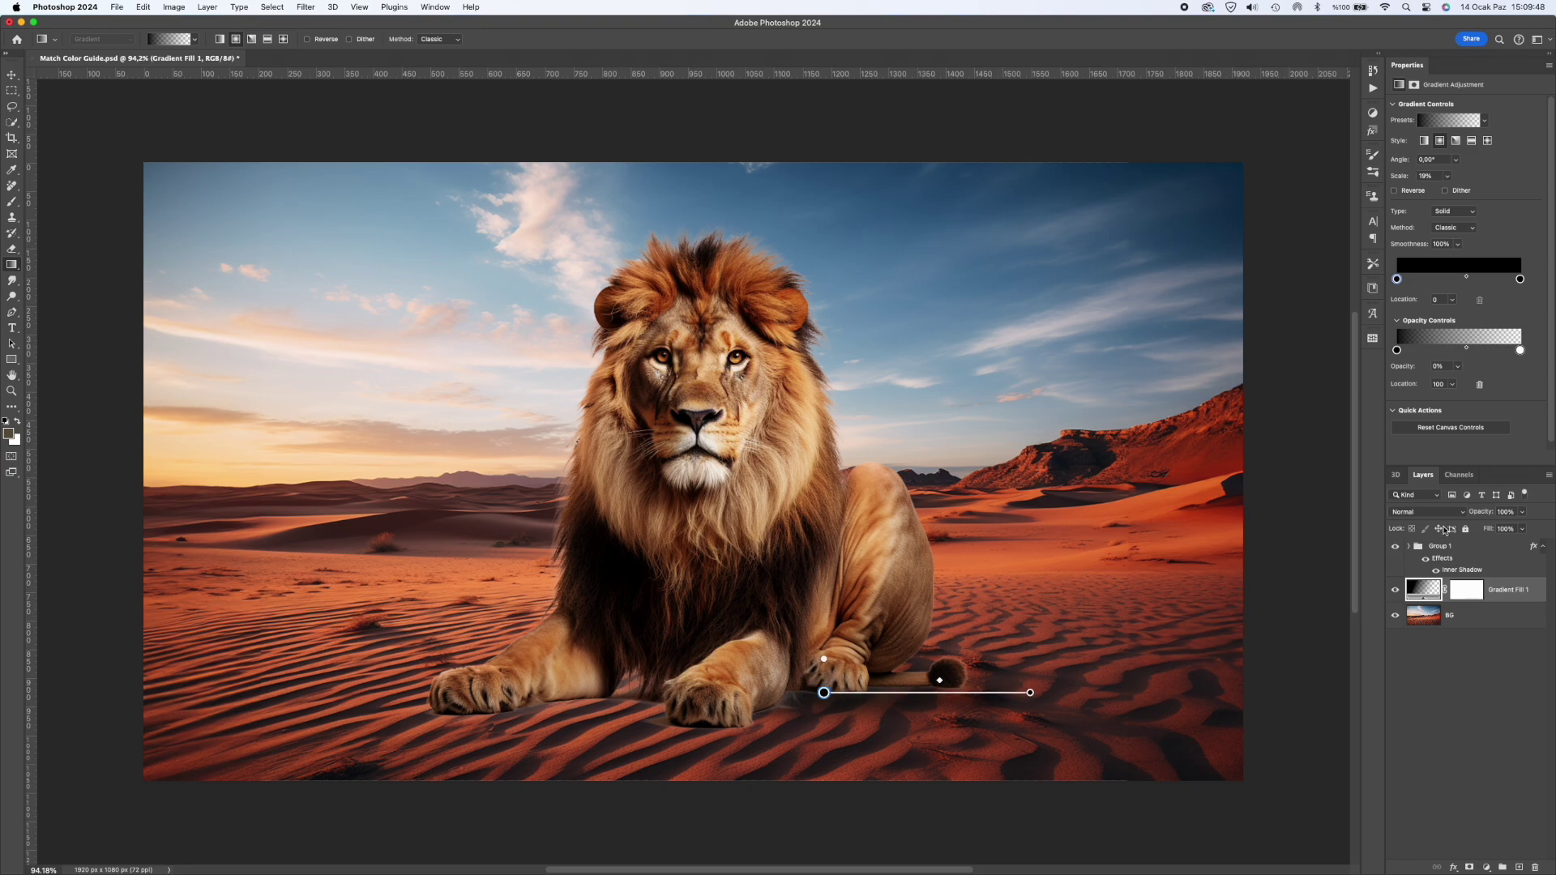
click(1427, 511)
click(1408, 716)
drag(825, 693, 828, 691)
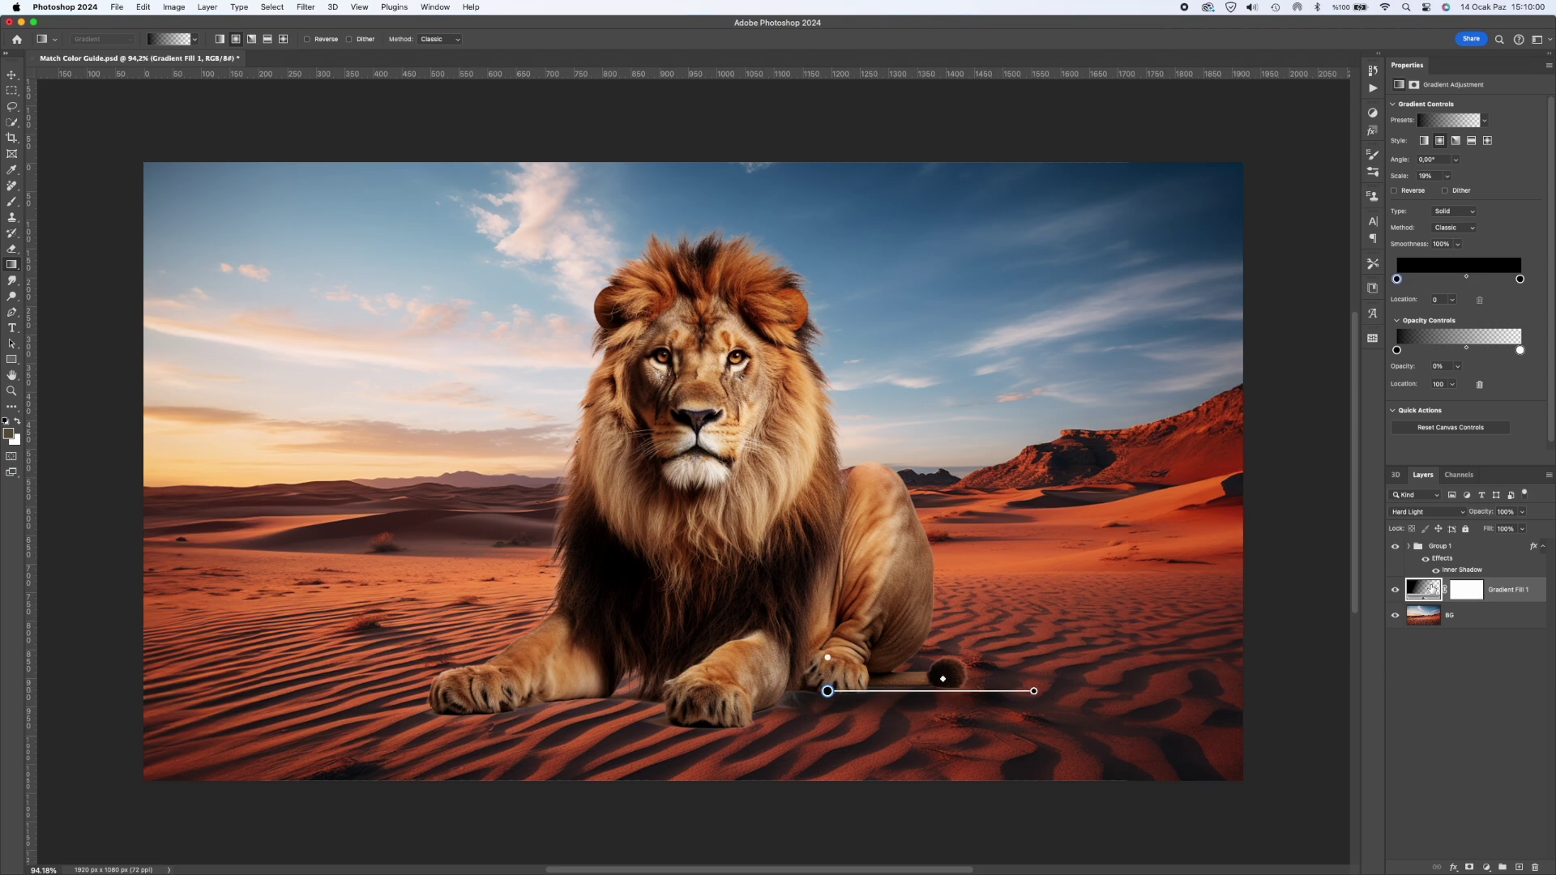
Duplicate the gradient shadow twice, repositioning and resizing the copies under the other paws
key(super+j)
drag(827, 691, 586, 700)
drag(792, 699, 823, 701)
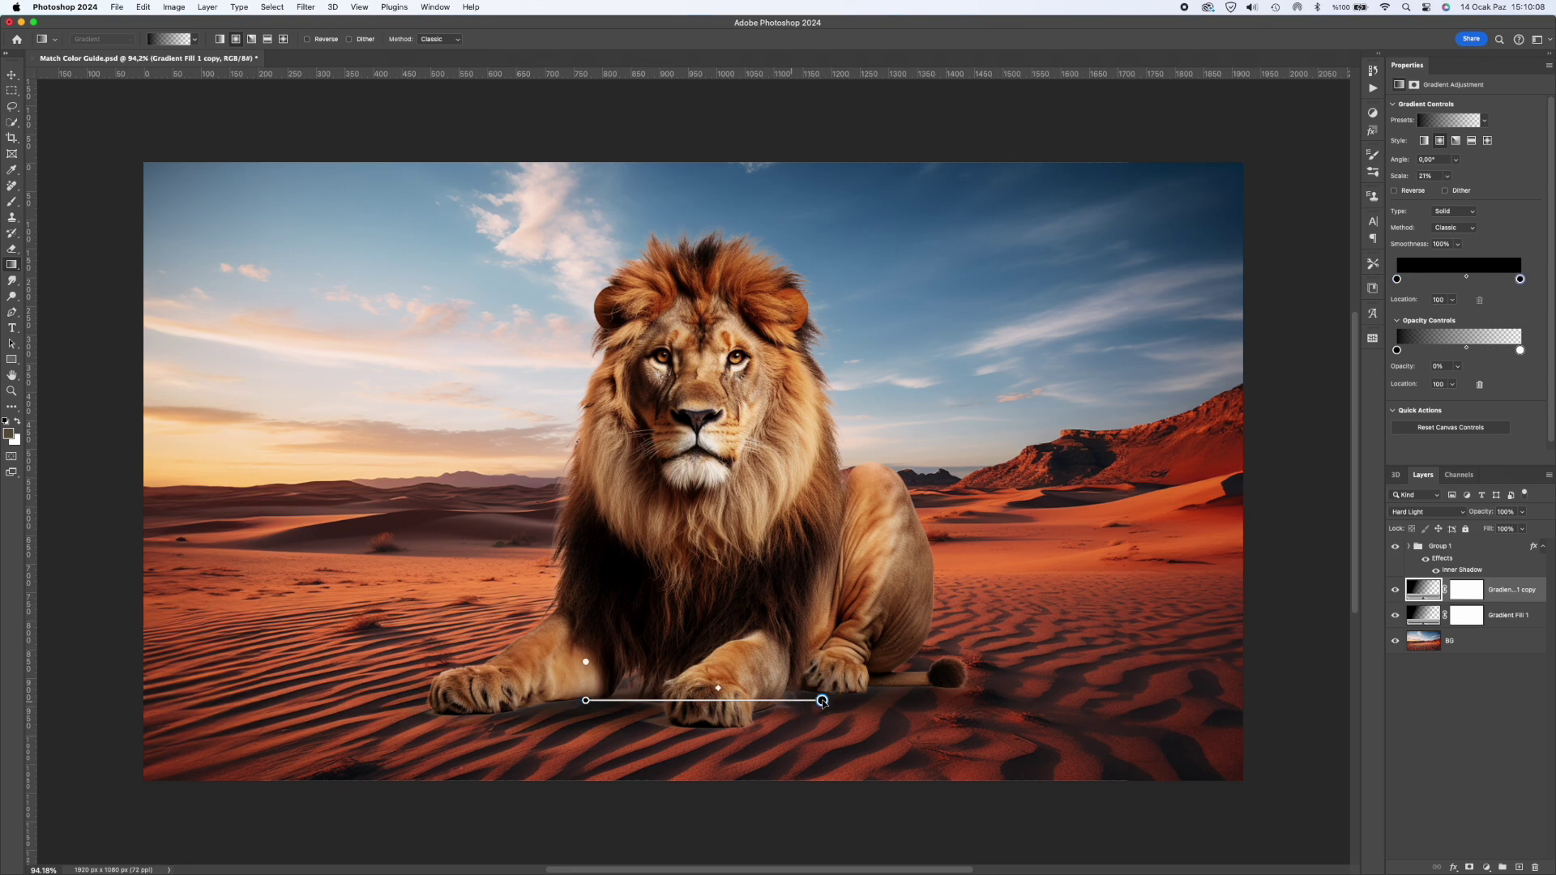
key(super+j)
drag(586, 701, 711, 723)
drag(947, 723, 808, 723)
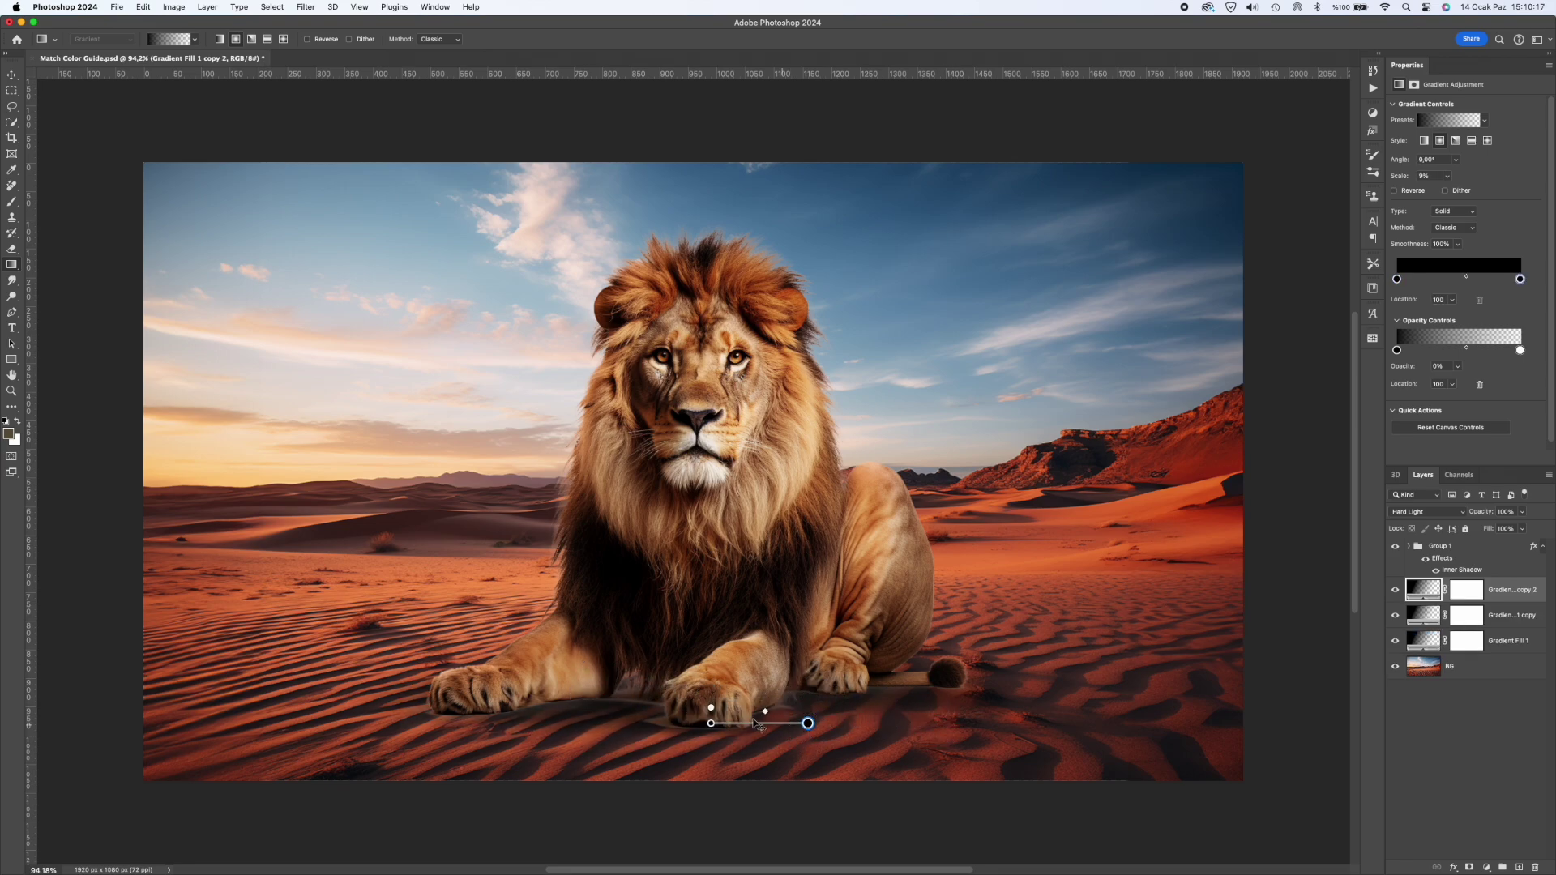
click(711, 723)
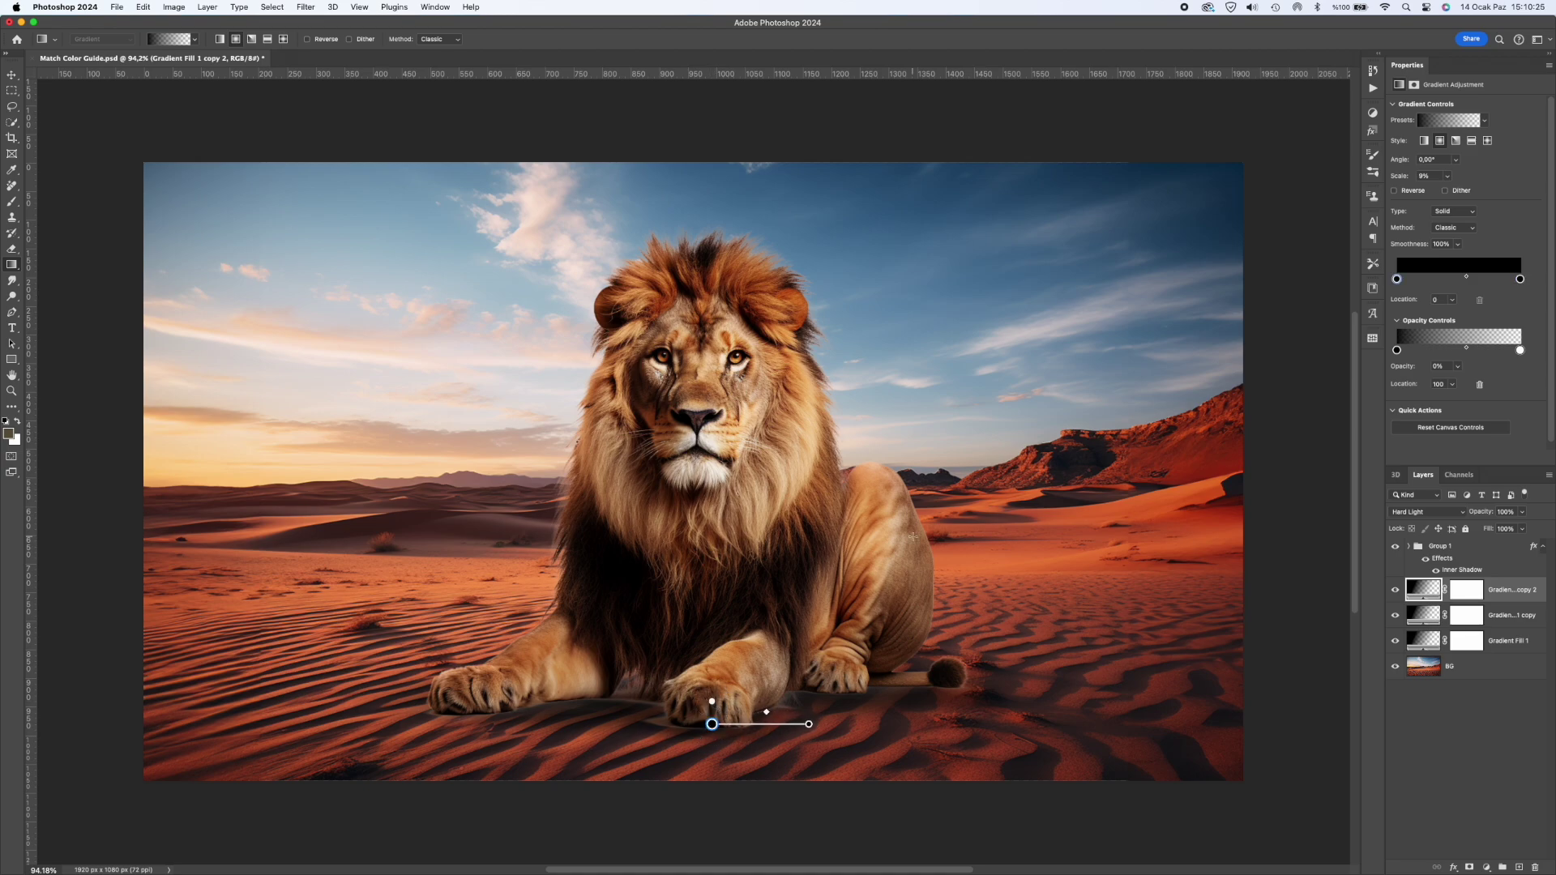
click(1472, 550)
click(1410, 547)
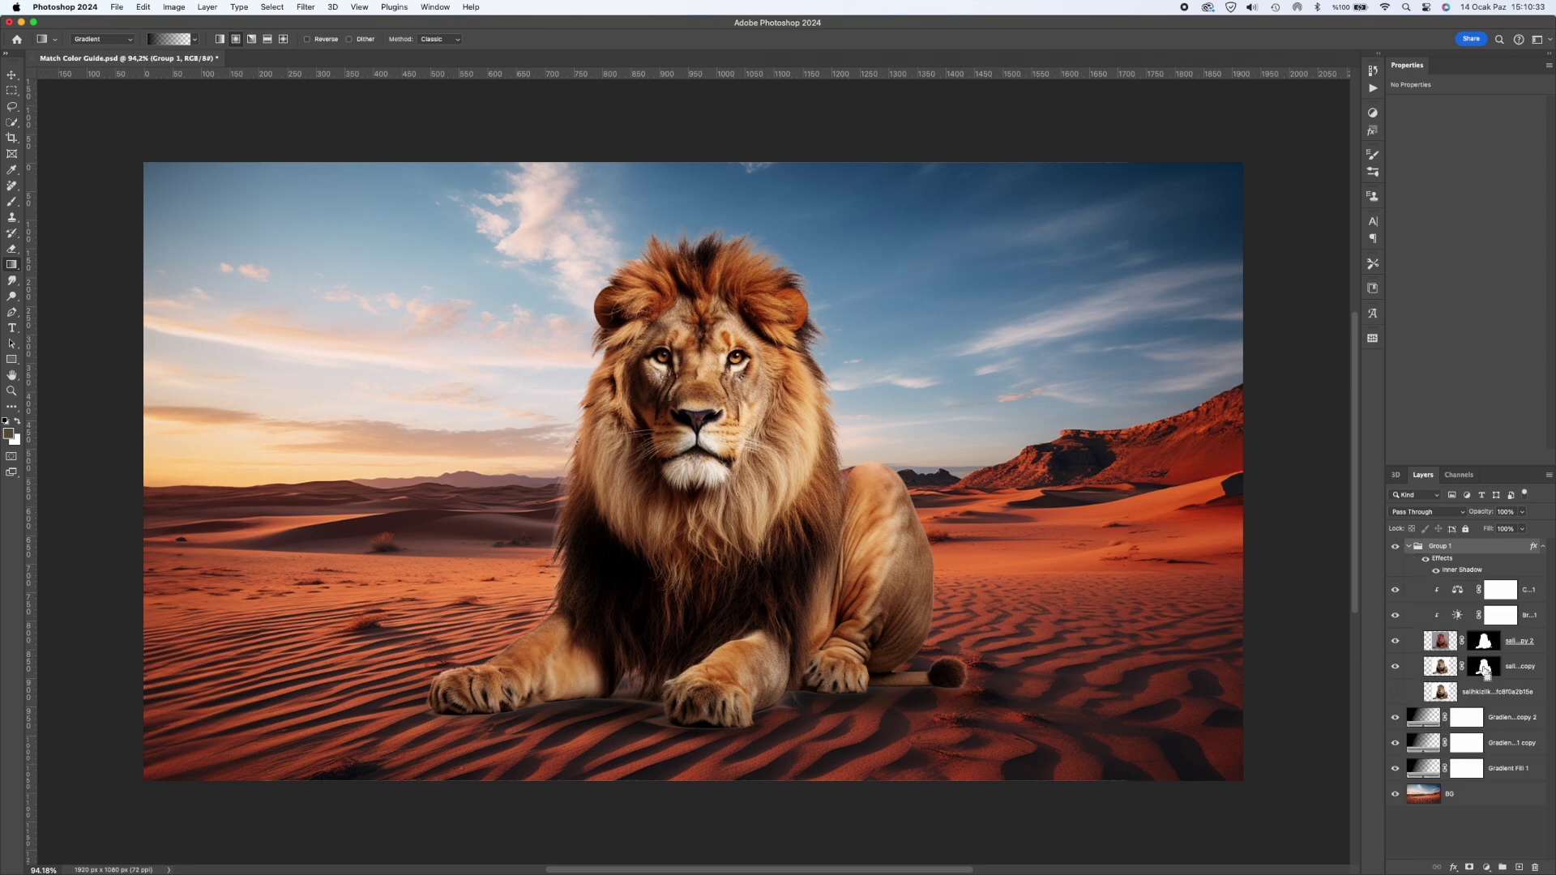
Mask Group 1 to the lion's outline and choke it with a Minimum filter, radius 1
super+click(1486, 666)
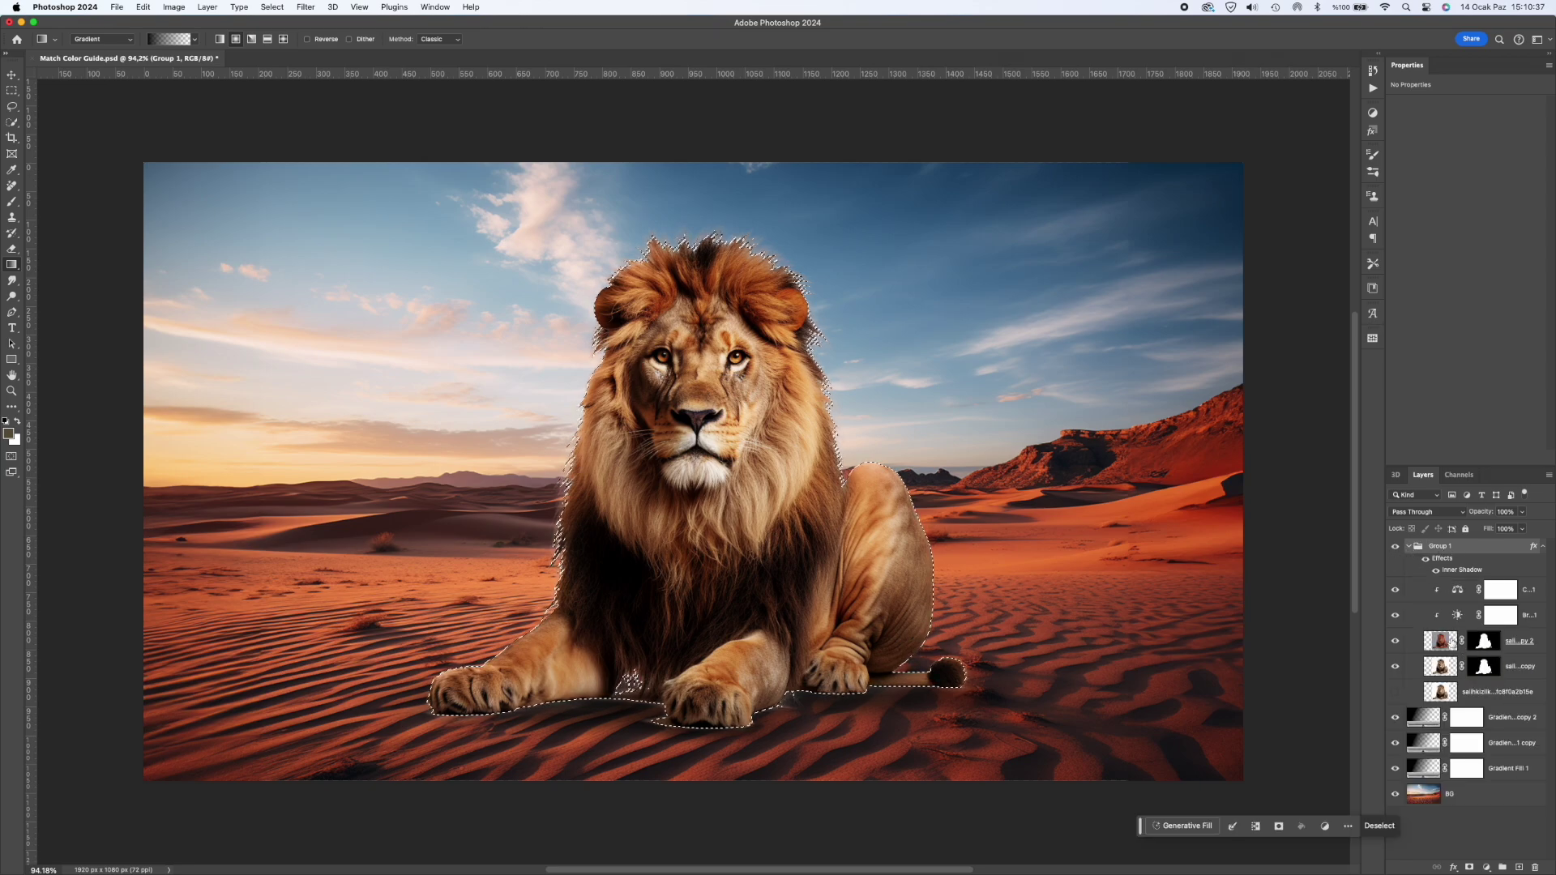
click(1469, 867)
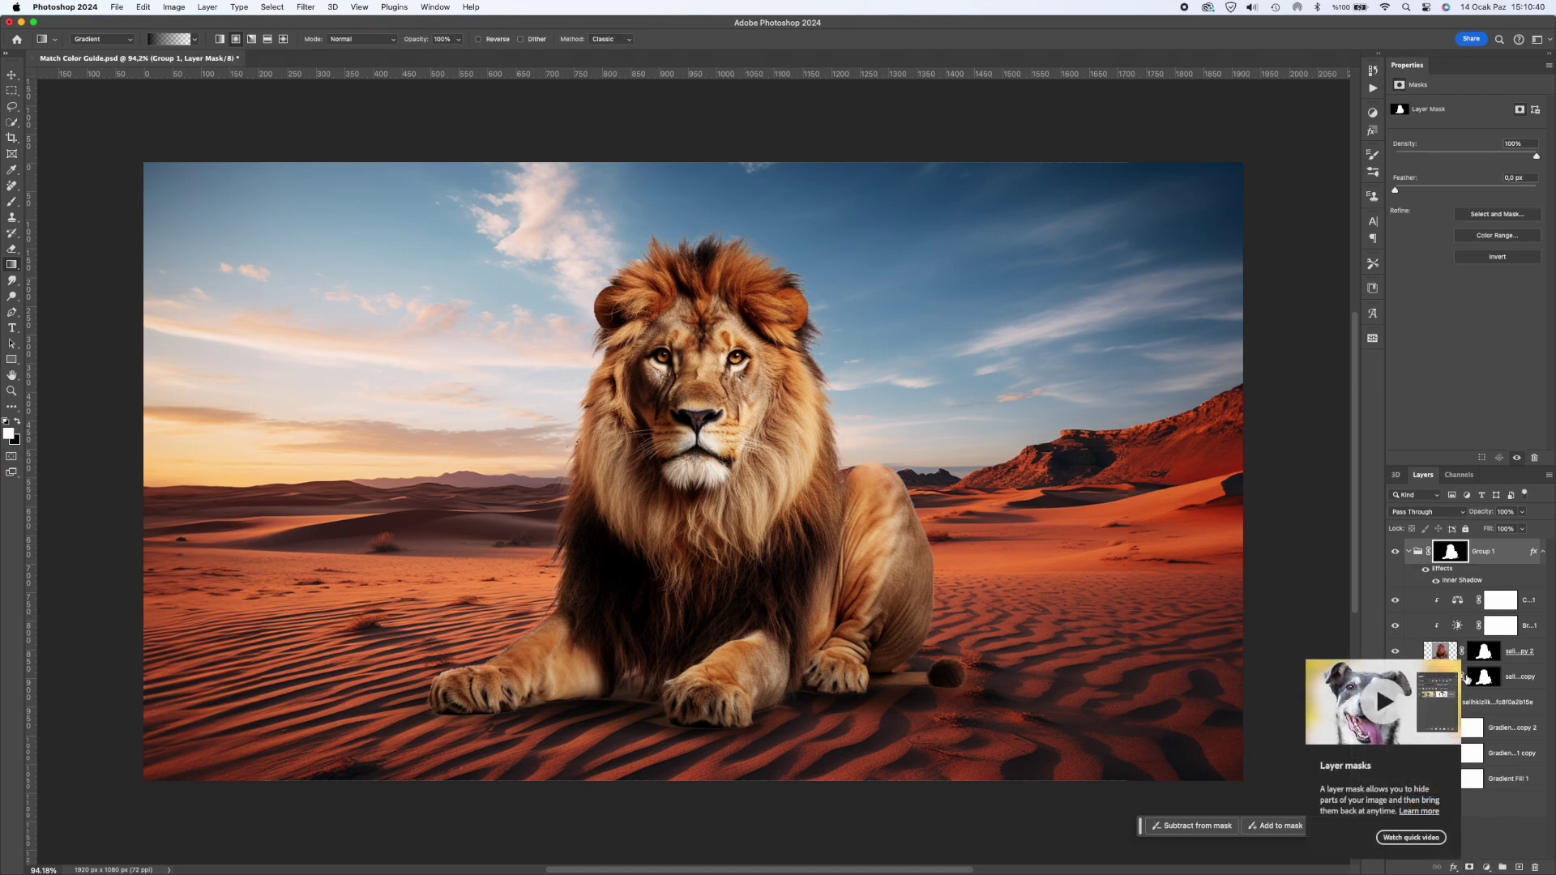
click(315, 11)
mouse_move(442, 275)
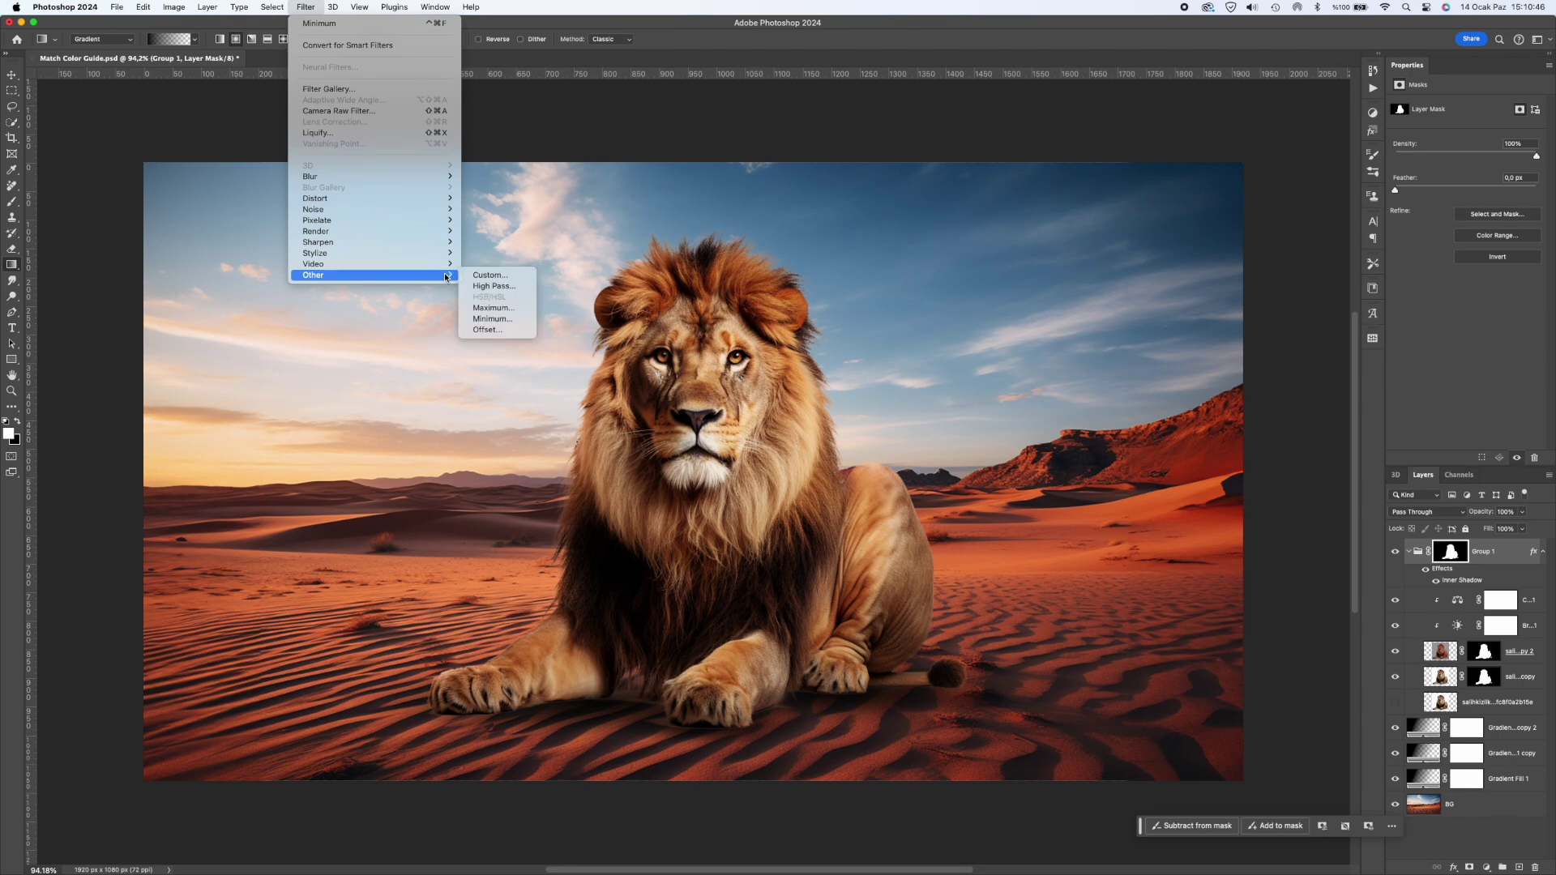
click(487, 318)
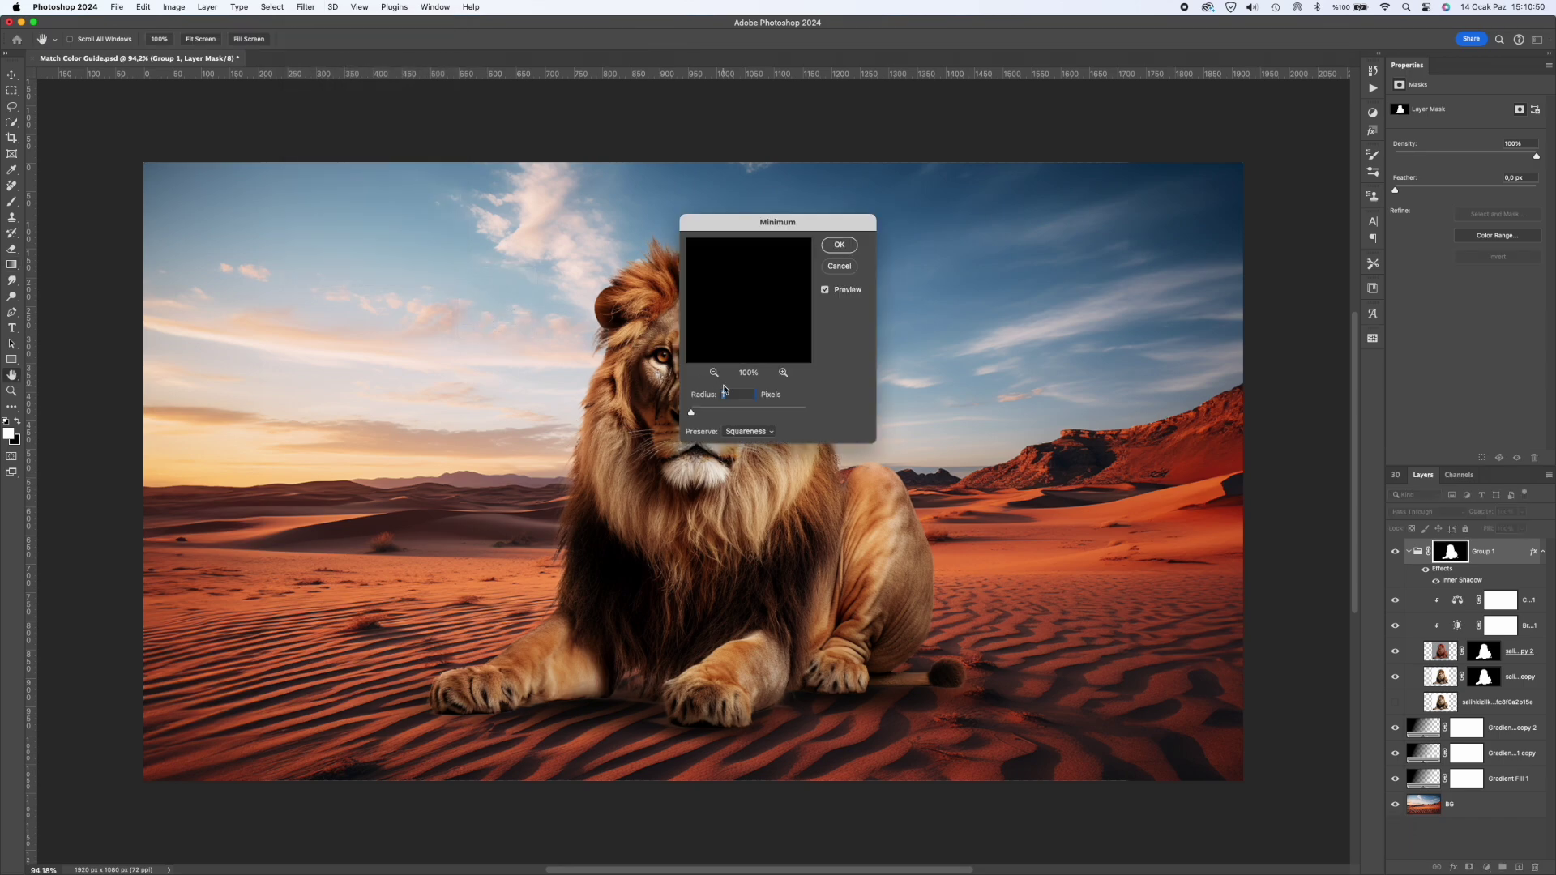
drag(757, 223, 972, 216)
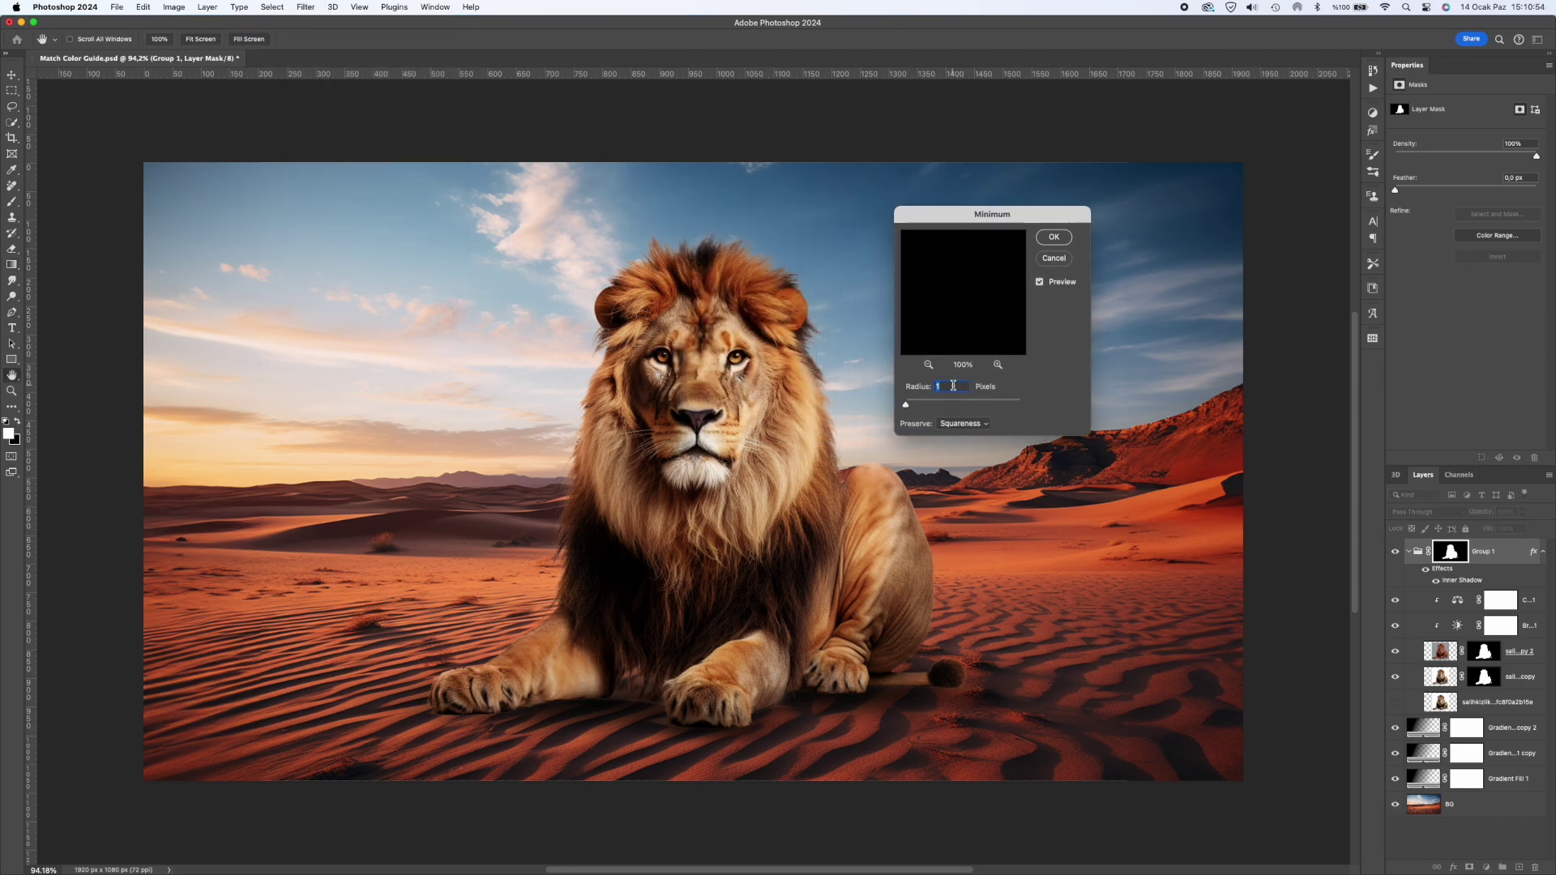
text(1)
click(1049, 240)
key(m)
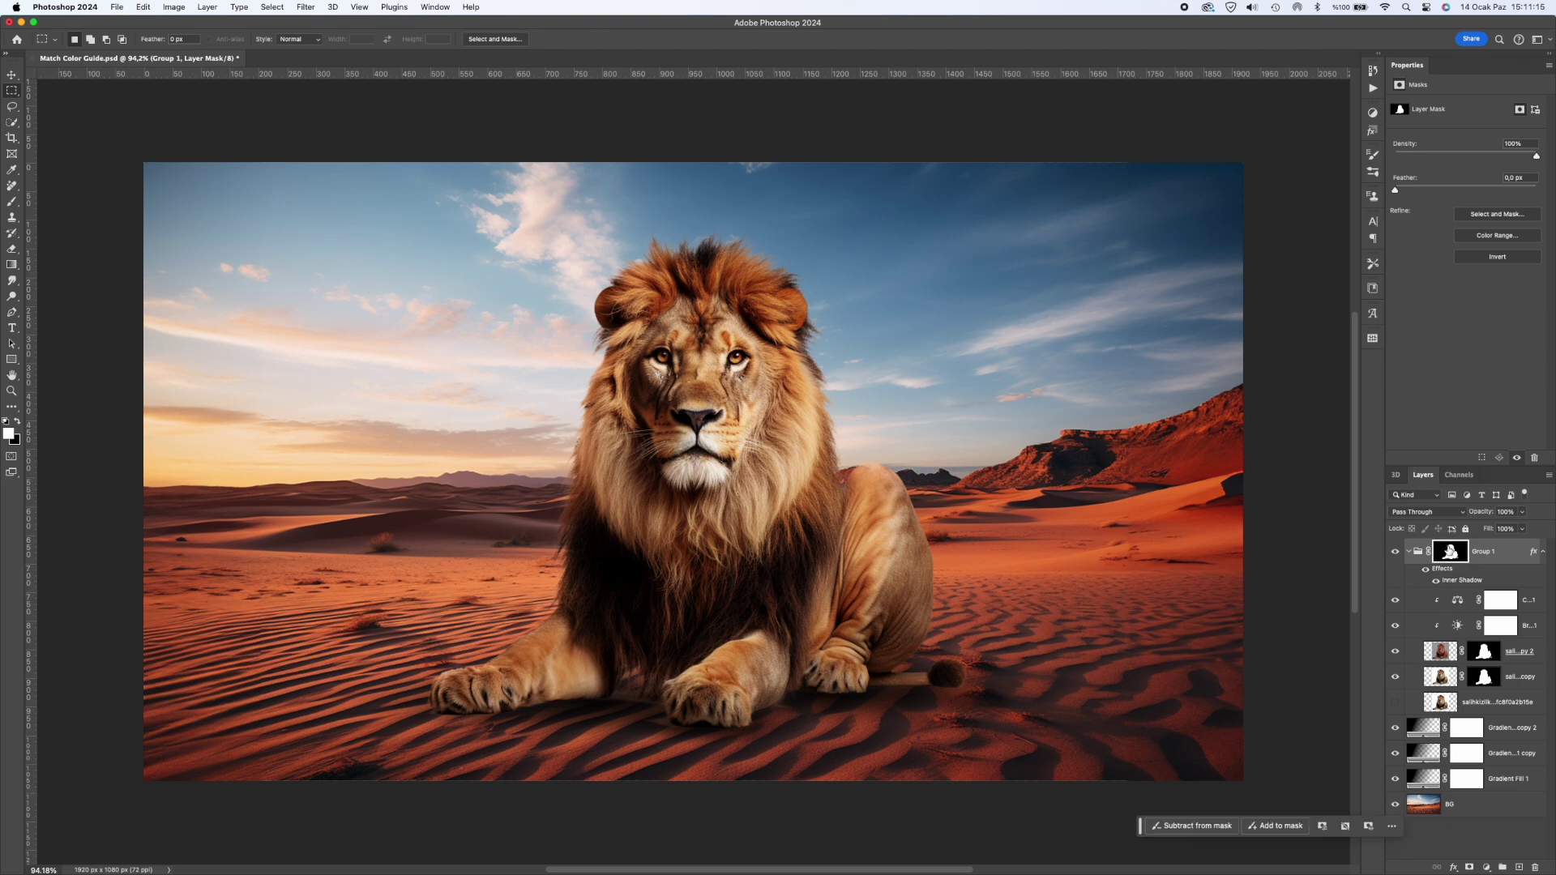
Set up a softer 36 px black brush and paint on the mask beneath the lion's paw
click(13, 202)
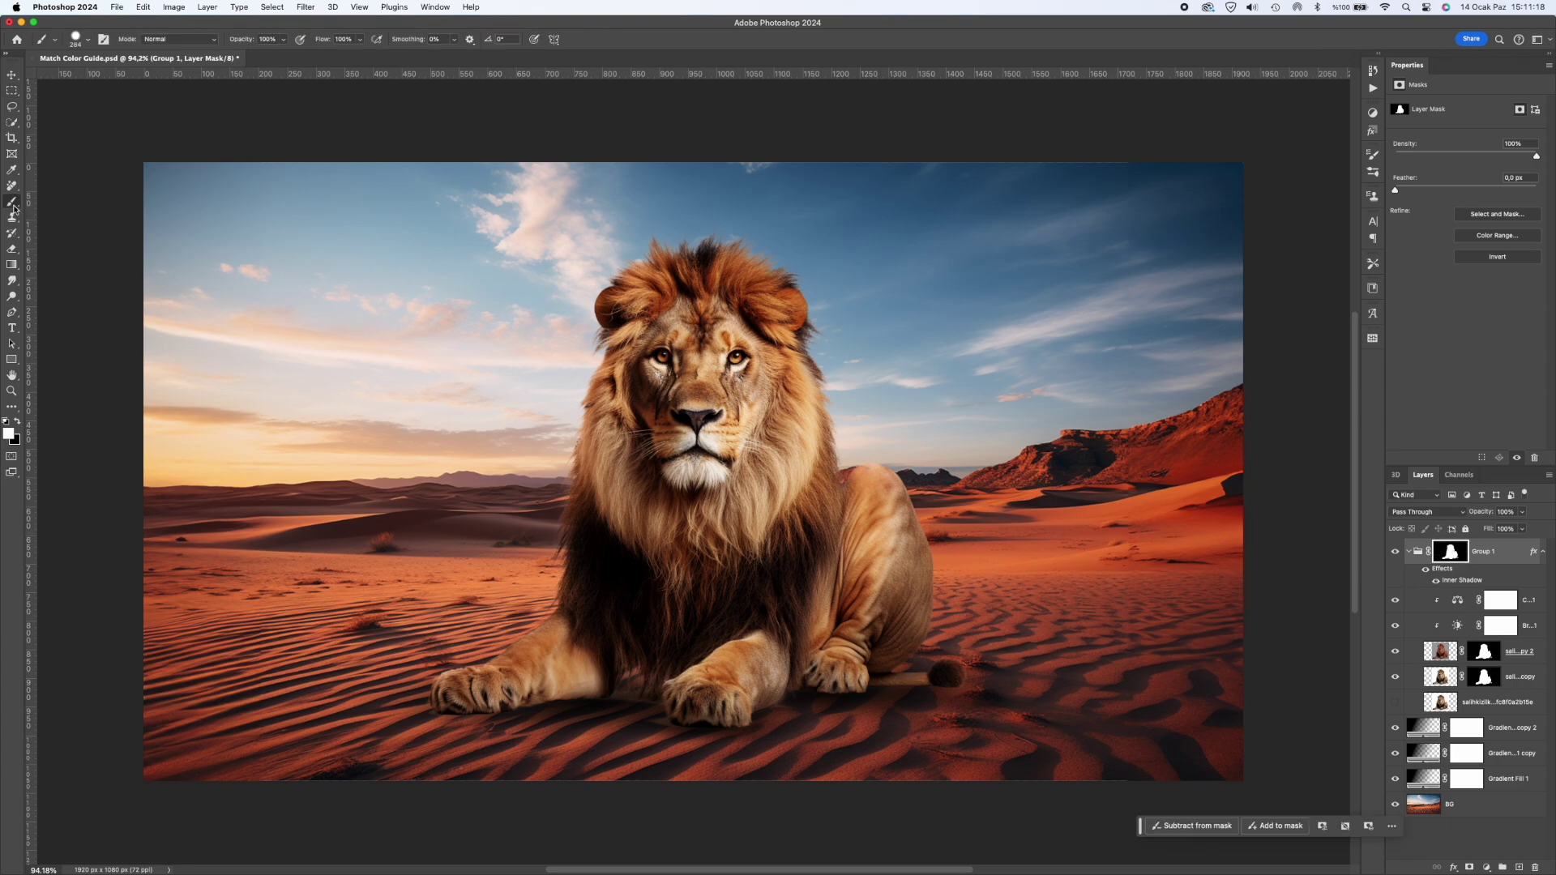
click(87, 40)
drag(108, 106, 95, 77)
text(36)
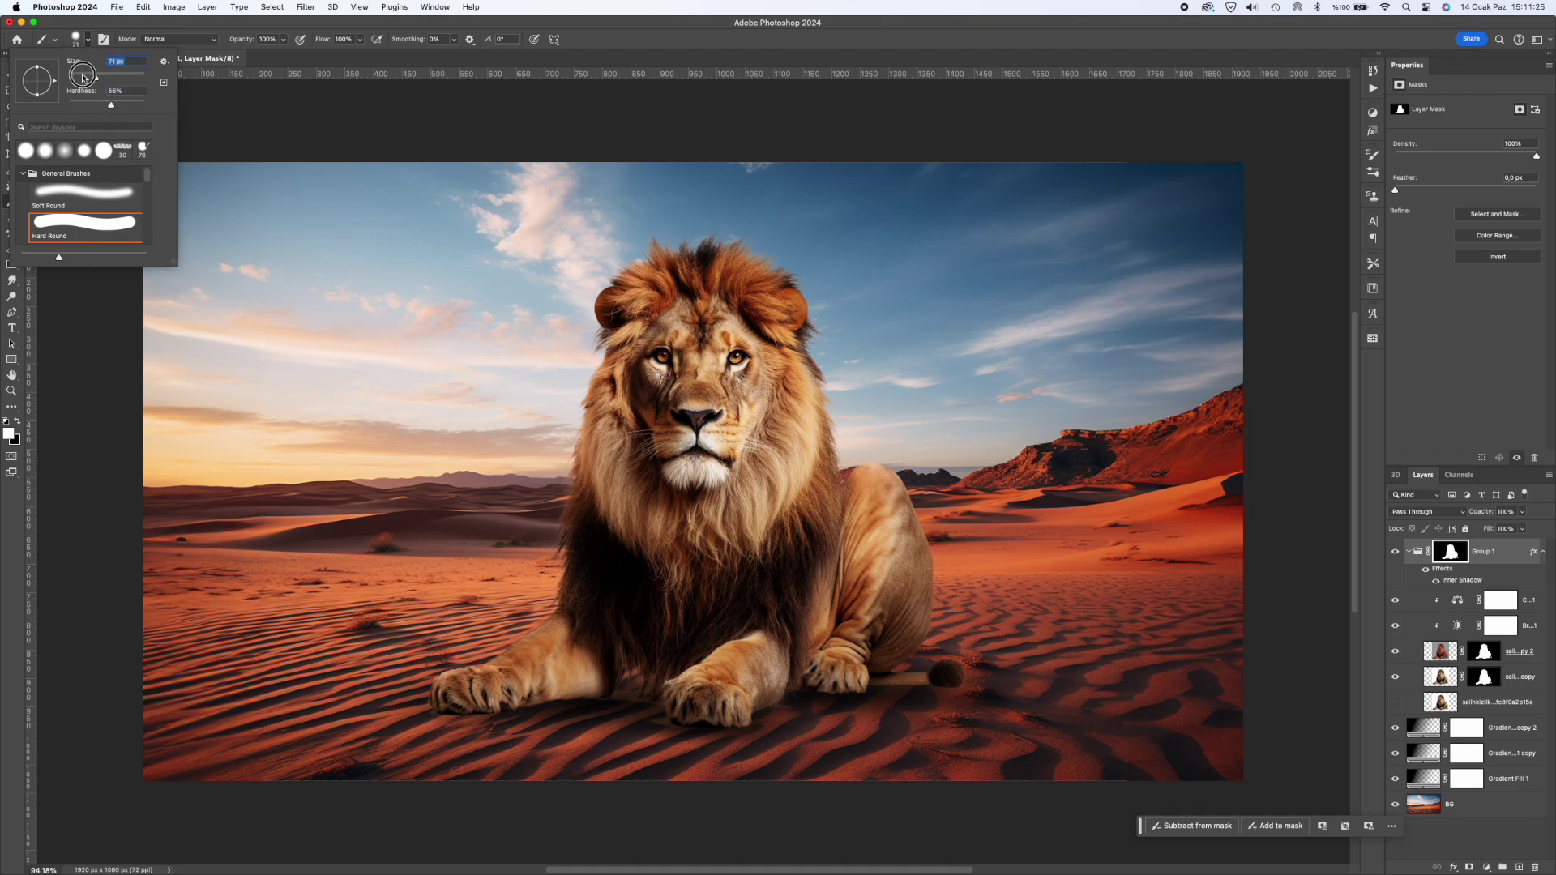
key(Return)
key(x)
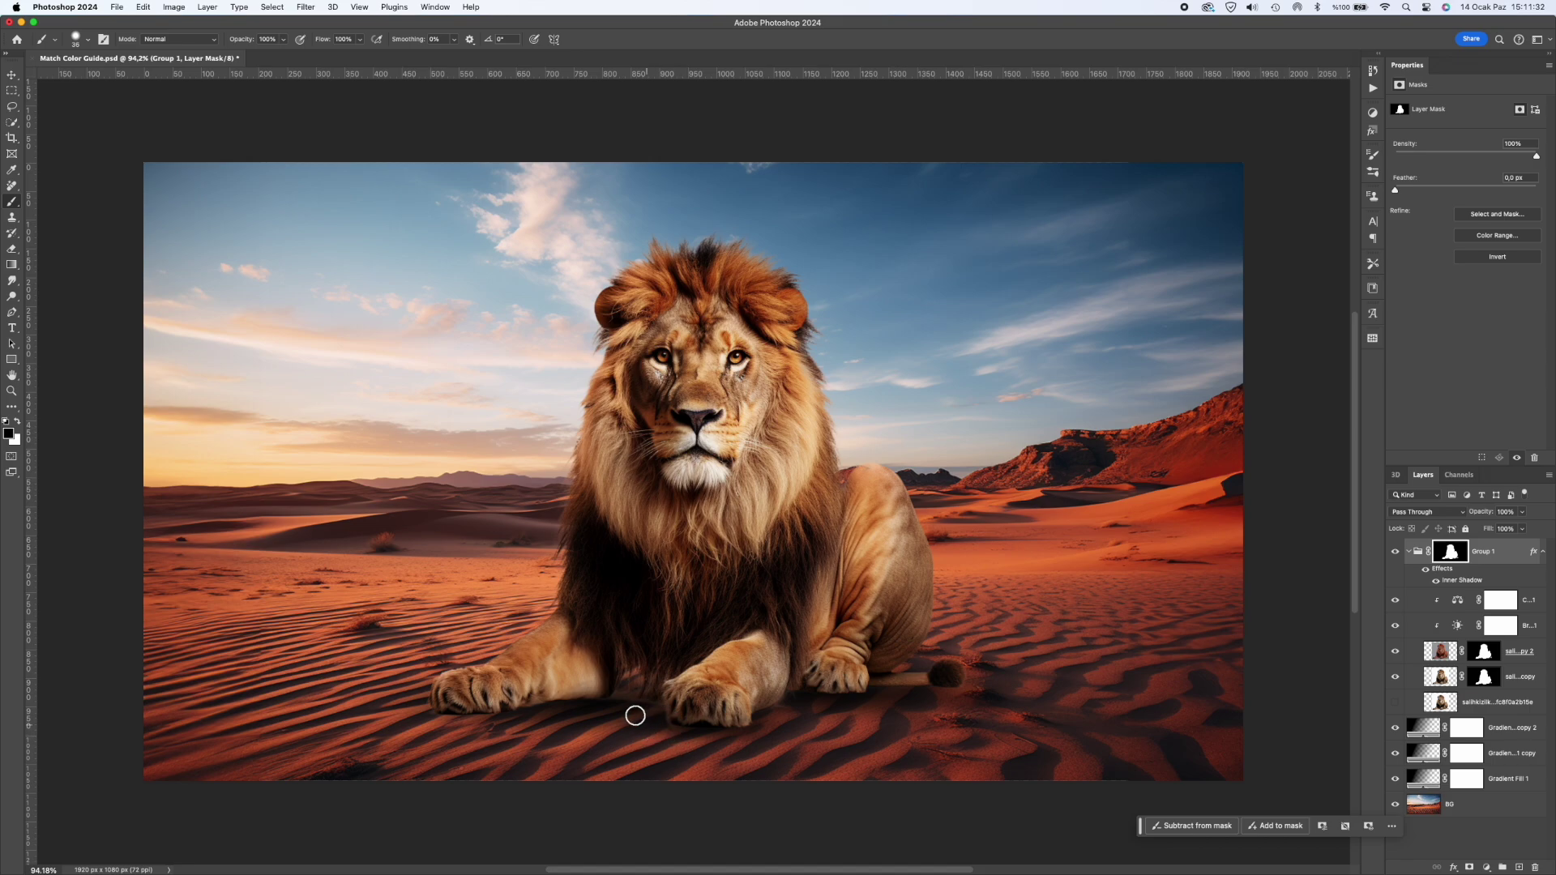
click(789, 717)
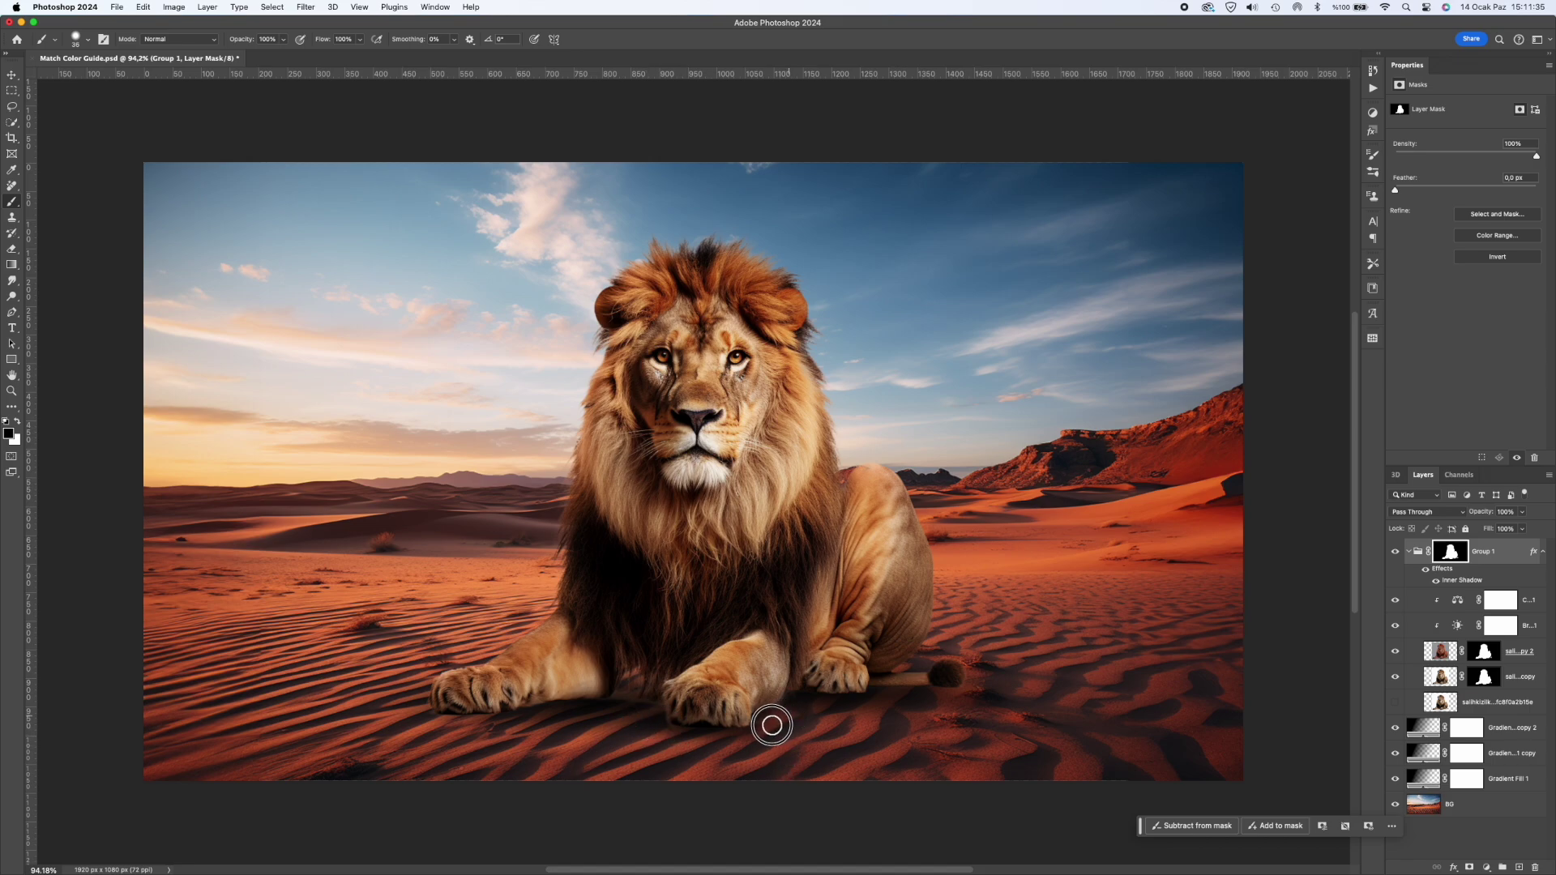